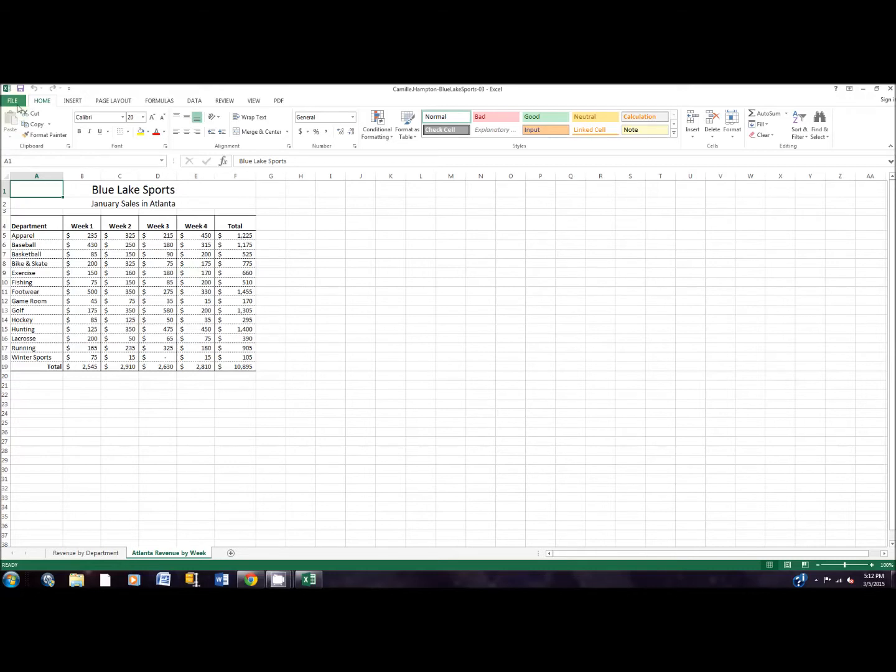
- Save the workbook with Save As, browsing to the destination folder on the computer
click(29, 195)
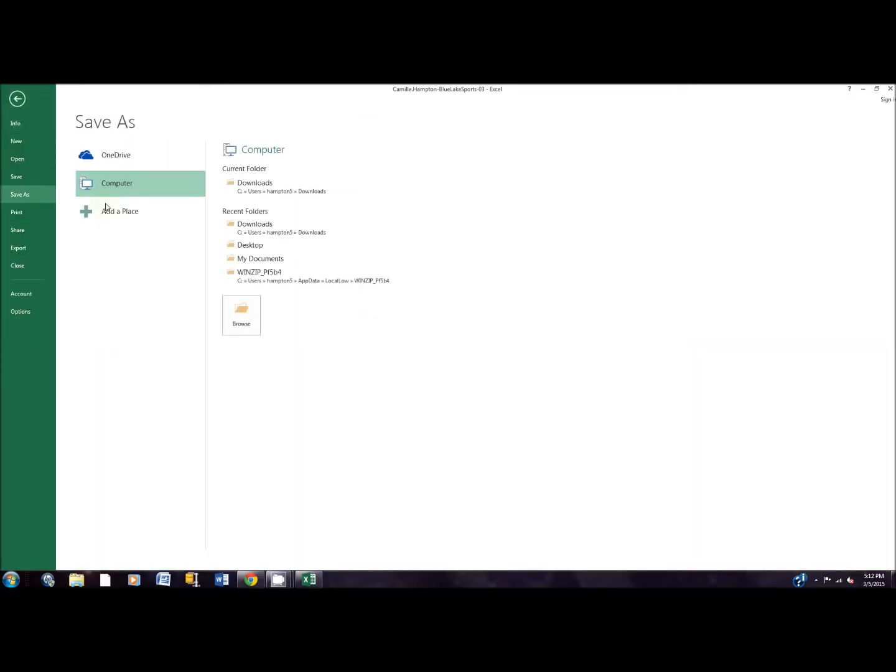
click(243, 309)
click(371, 333)
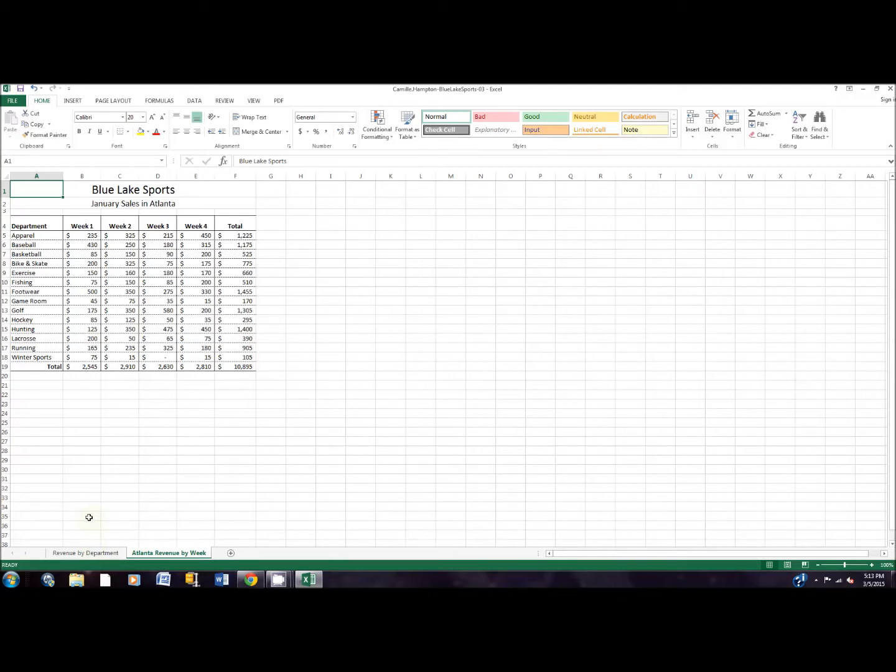
- On the Revenue by Department sheet, insert a pie chart from the headings in A4:G4 and the Golf row A13:G13
click(98, 554)
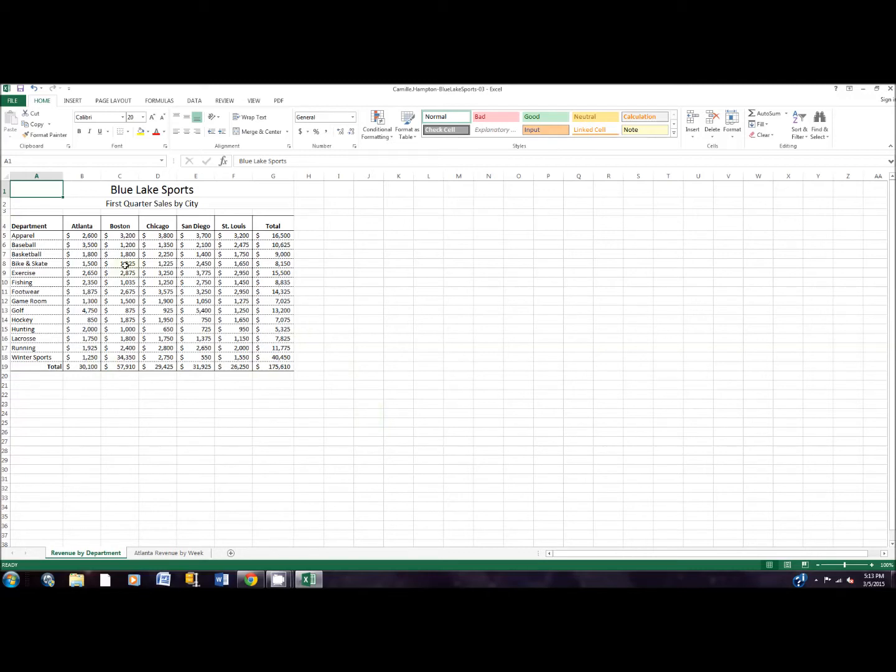
click(30, 227)
drag(76, 227, 262, 227)
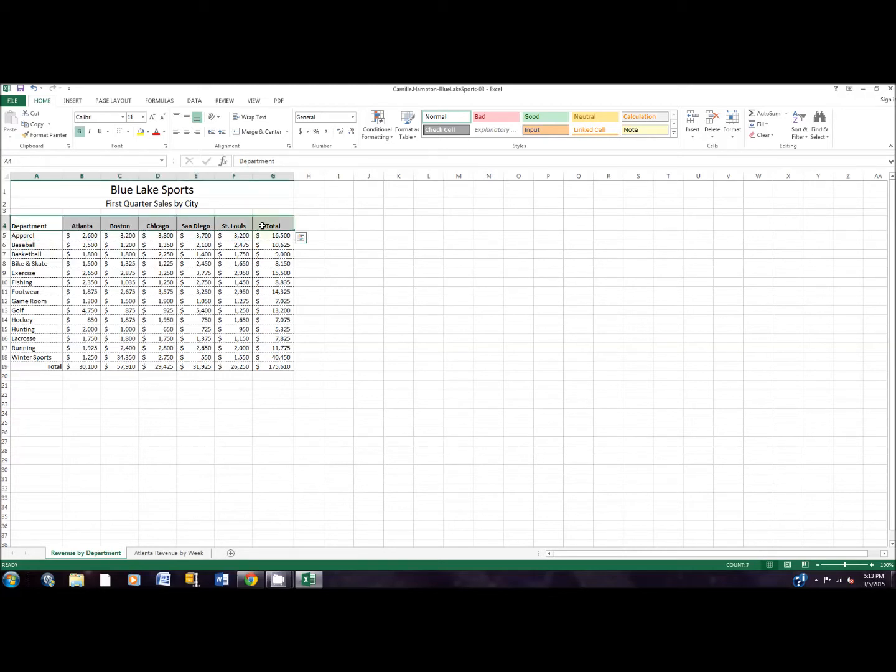
ctrl+click(29, 310)
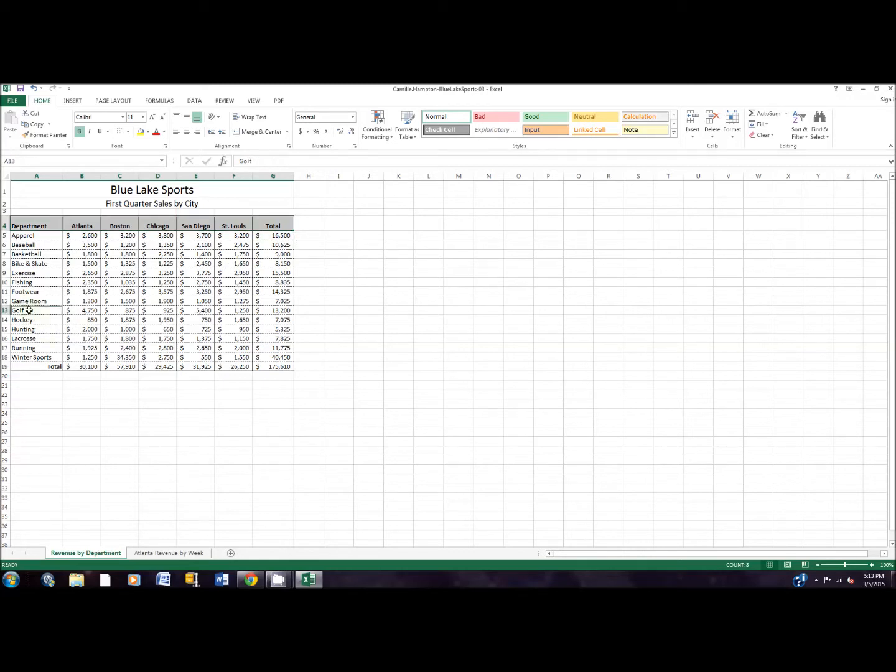
drag(29, 310, 276, 310)
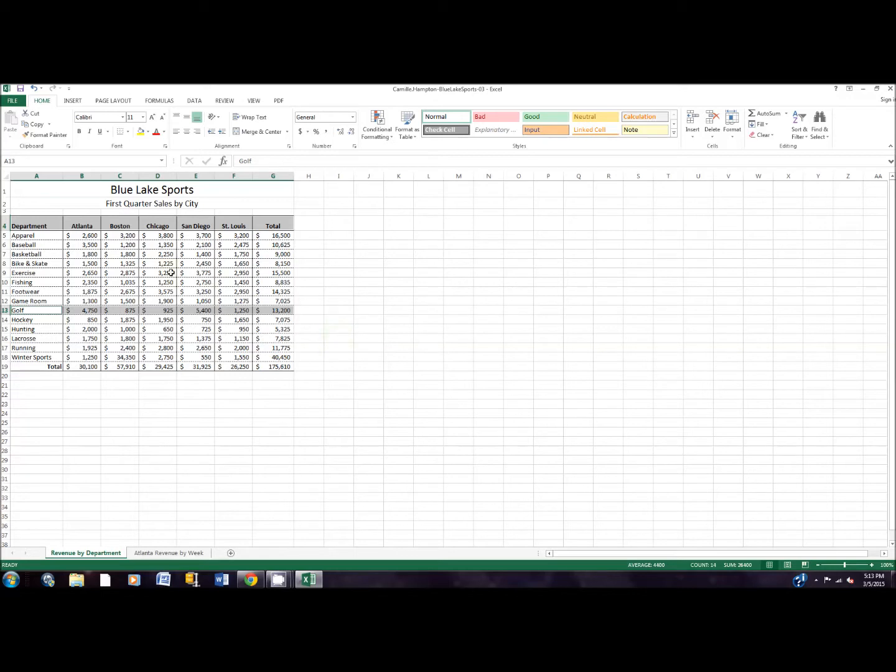
click(74, 102)
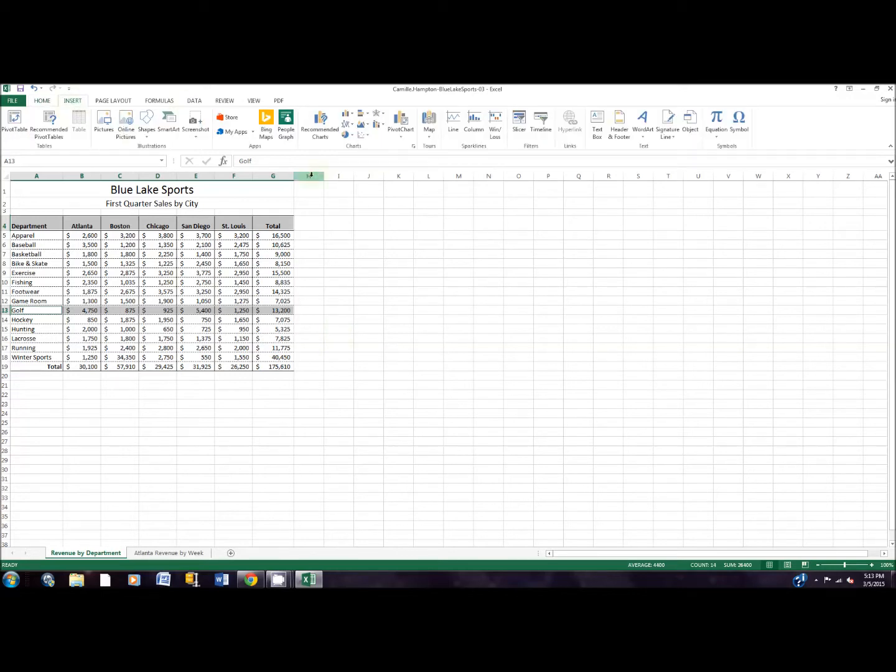
click(325, 133)
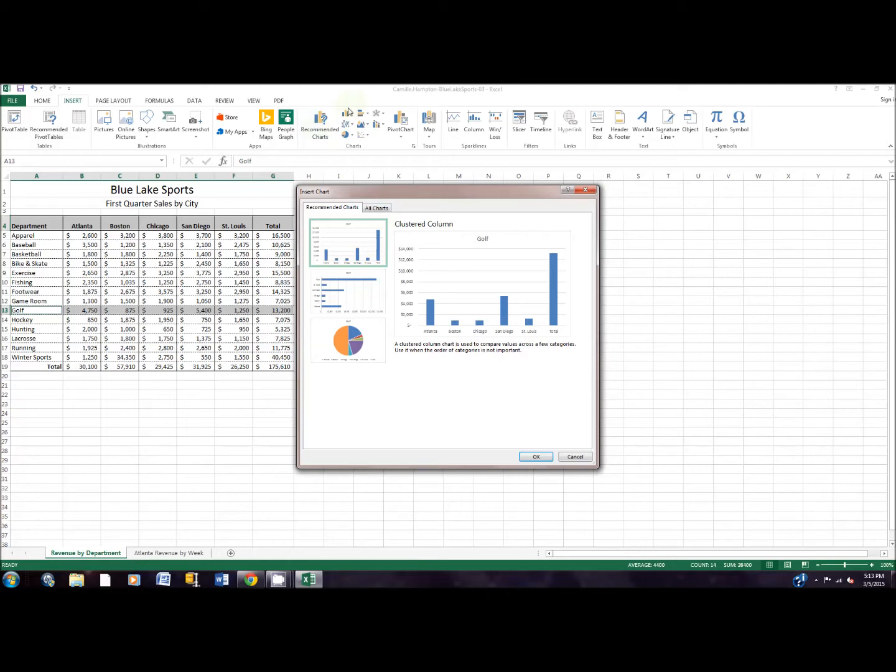
click(359, 350)
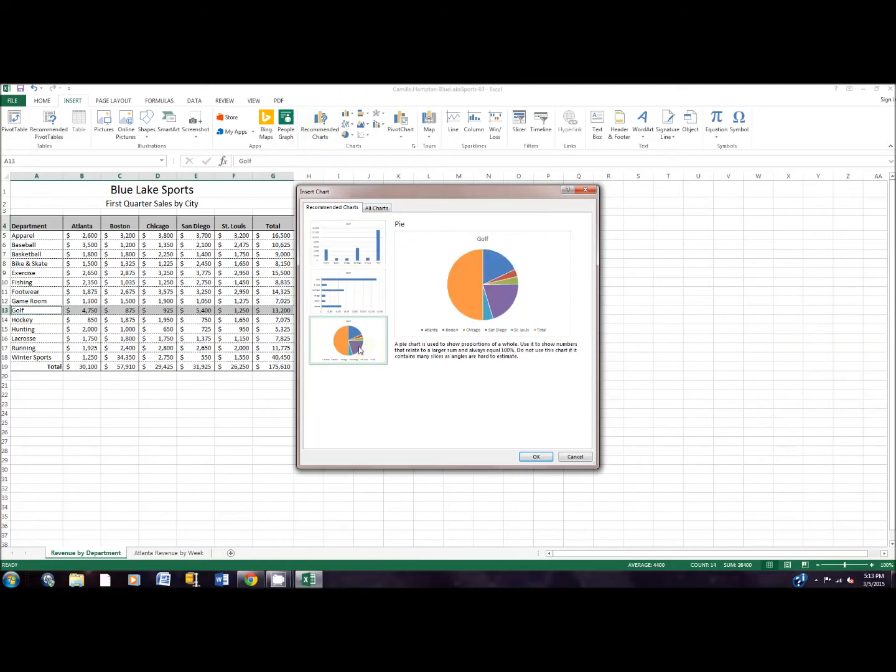
click(537, 456)
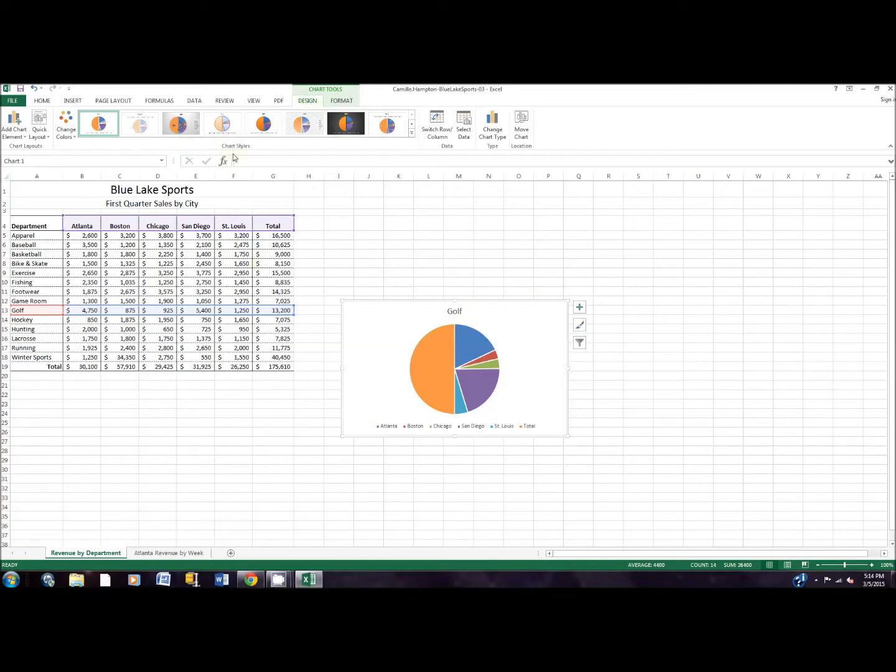
- Apply the twelfth chart style to the Golf pie chart and fit the chart below the table over A21:G36
click(412, 133)
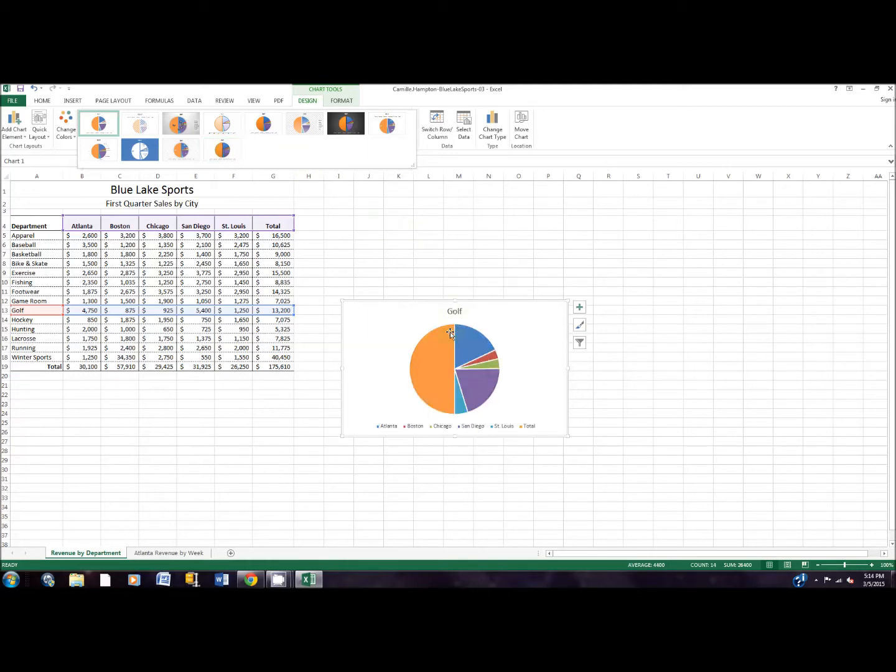
click(222, 151)
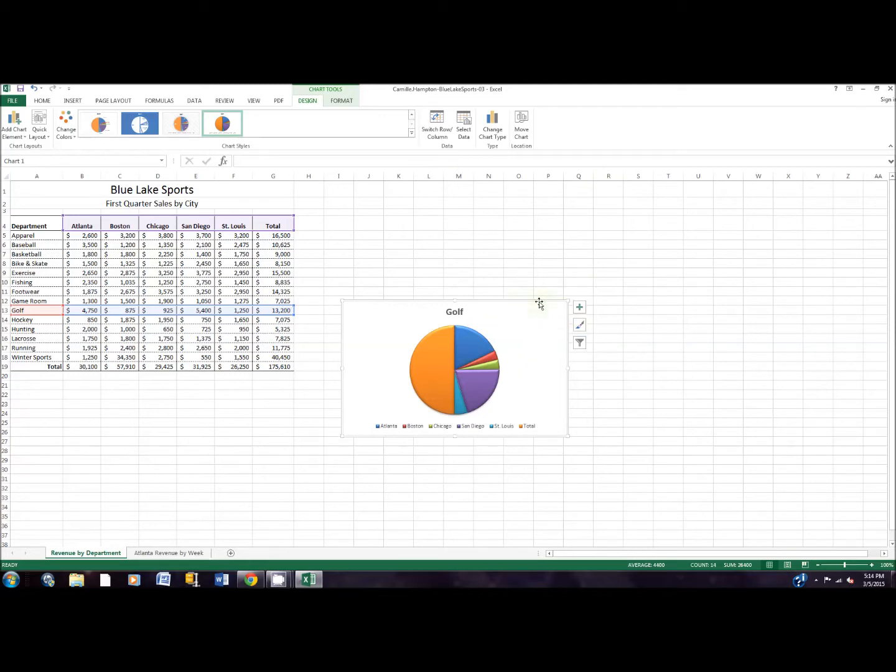
mouse_move(538, 303)
mouse_down()
mouse_move(512, 339)
mouse_move(308, 392)
mouse_move(218, 361)
mouse_move(210, 388)
mouse_move(207, 381)
mouse_up()
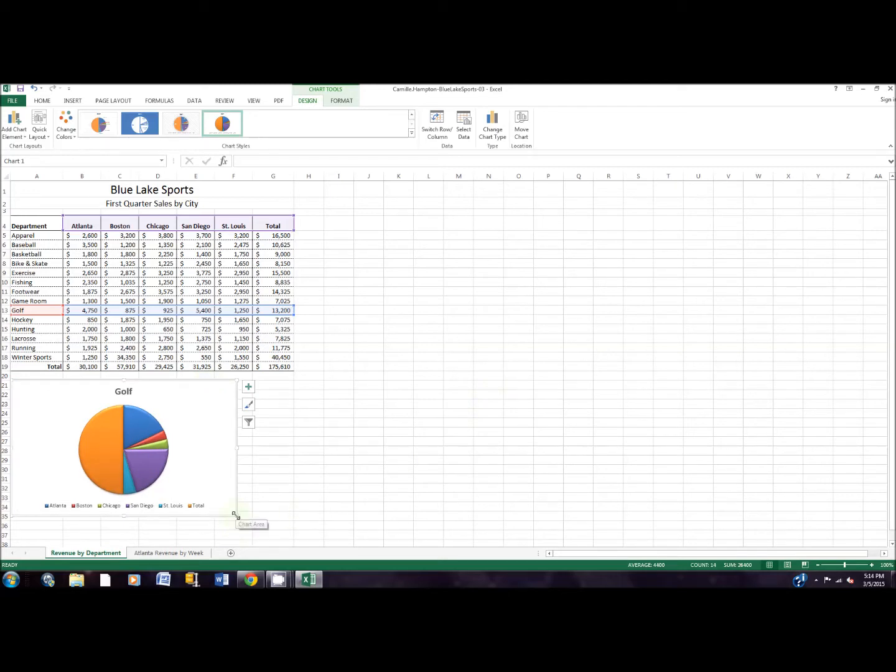
drag(235, 514, 295, 529)
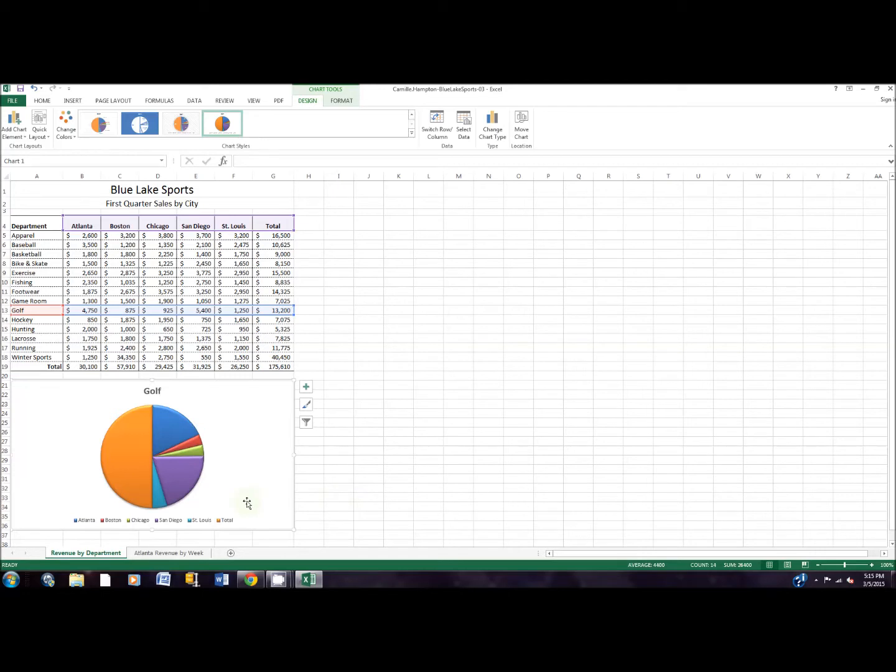
- Change the Golf chart's type to 3-D Pie
click(164, 417)
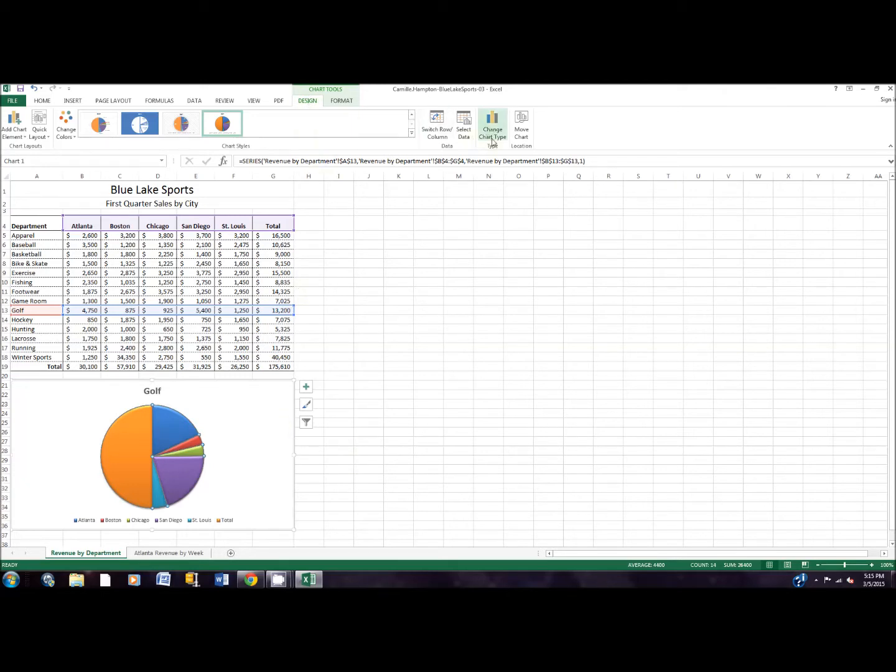
click(489, 127)
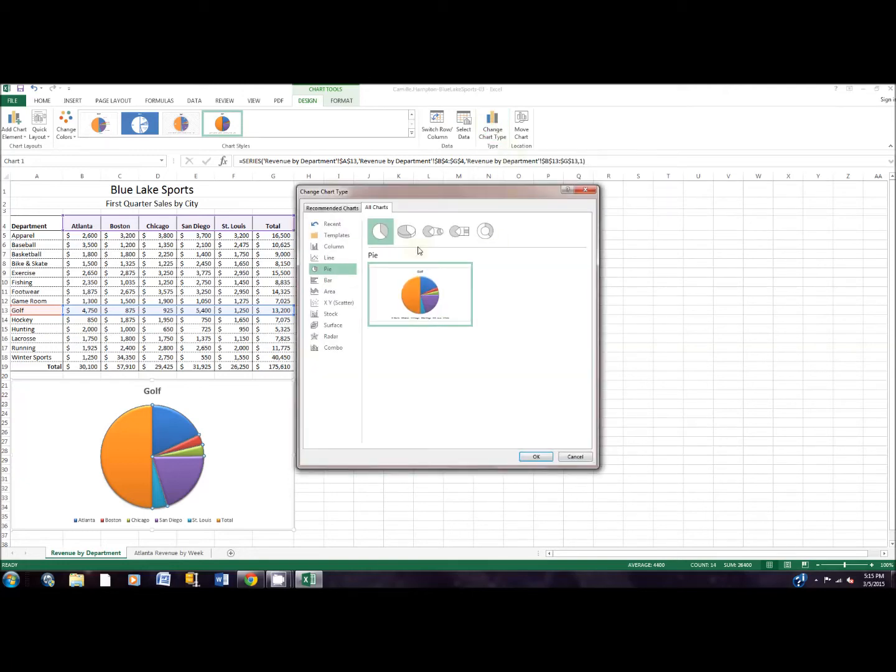
click(404, 233)
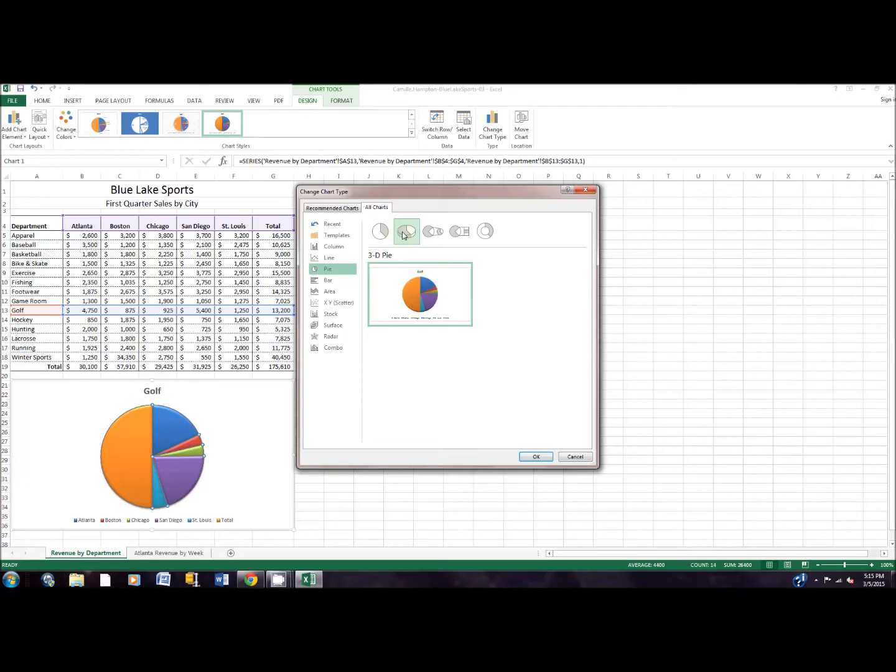
click(528, 456)
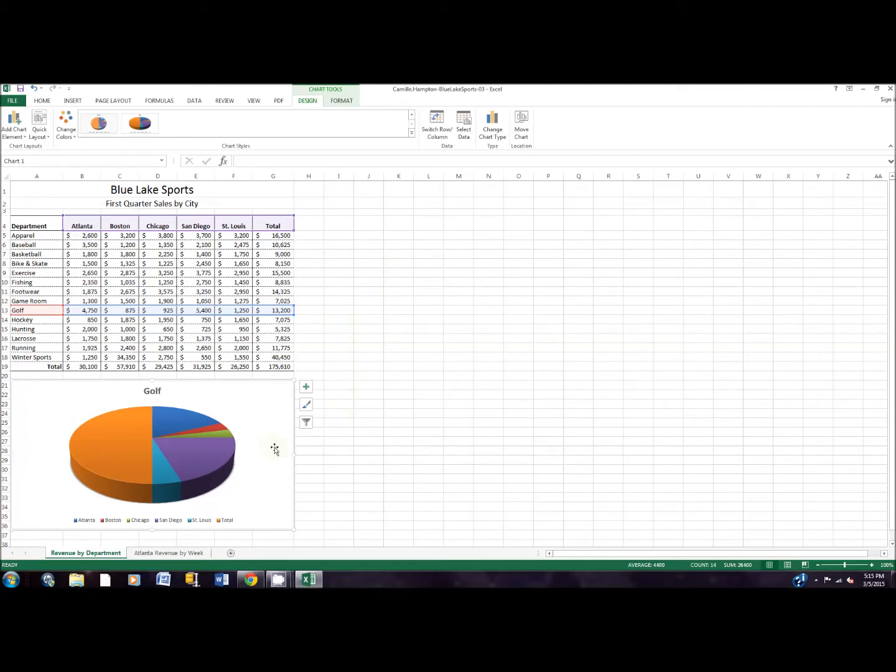
- Set the point explosion of the Atlanta slice alone to 10%
mouse_move(159, 421)
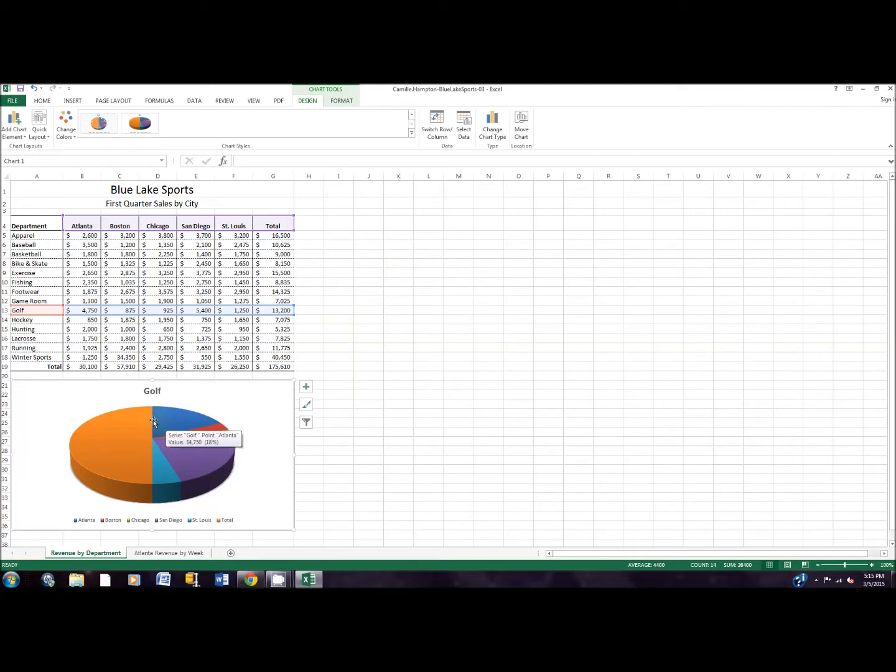
double_click(153, 421)
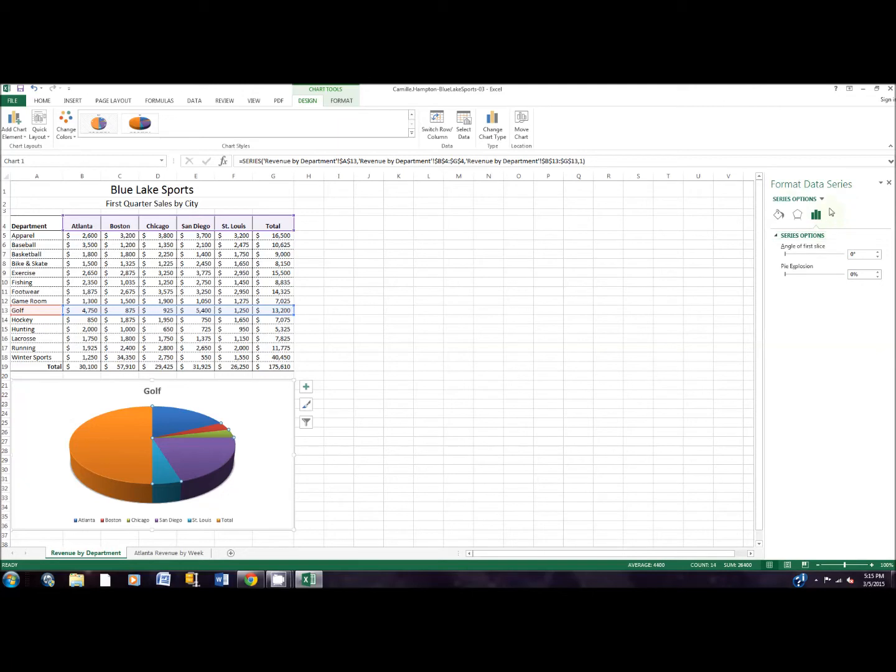
click(176, 418)
click(867, 275)
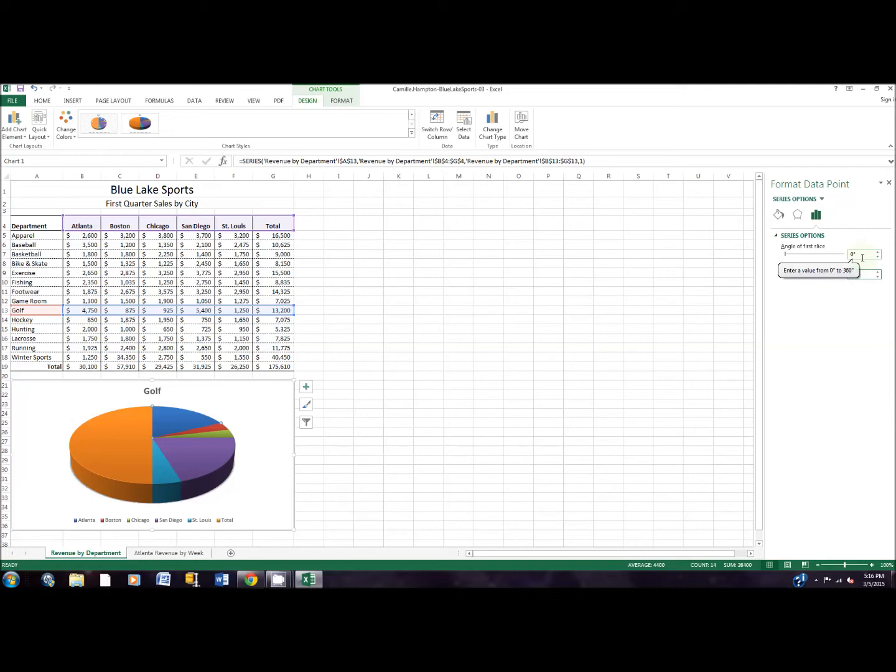
key(Return)
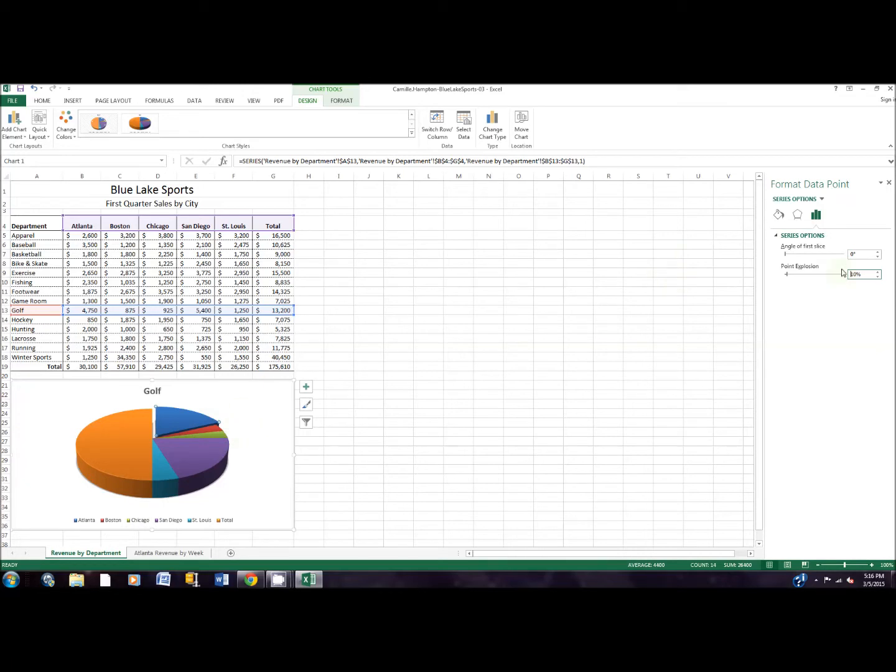
click(889, 182)
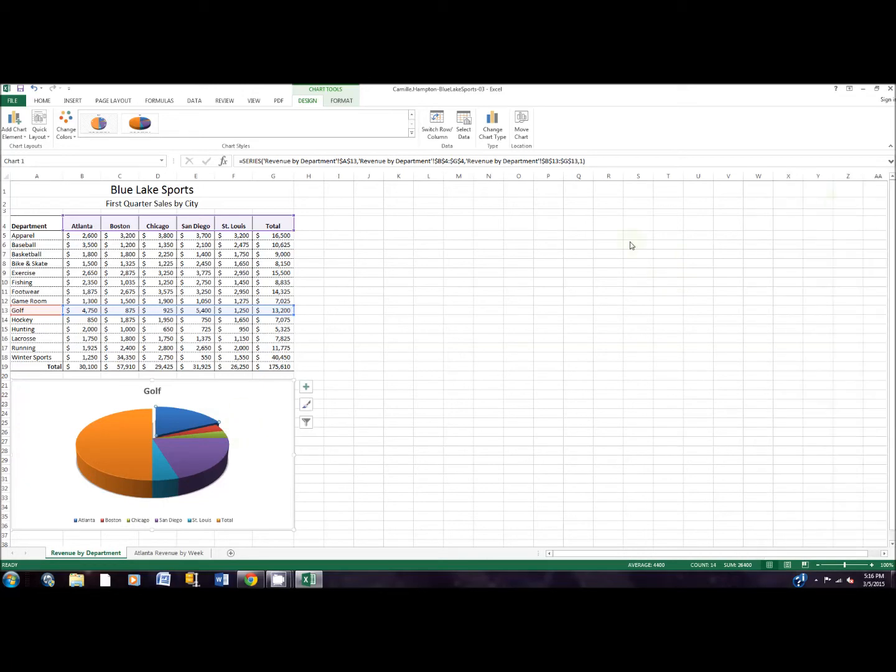
- Add data labels to the Golf pie chart that contain the percentage instead of the value
click(269, 416)
click(210, 392)
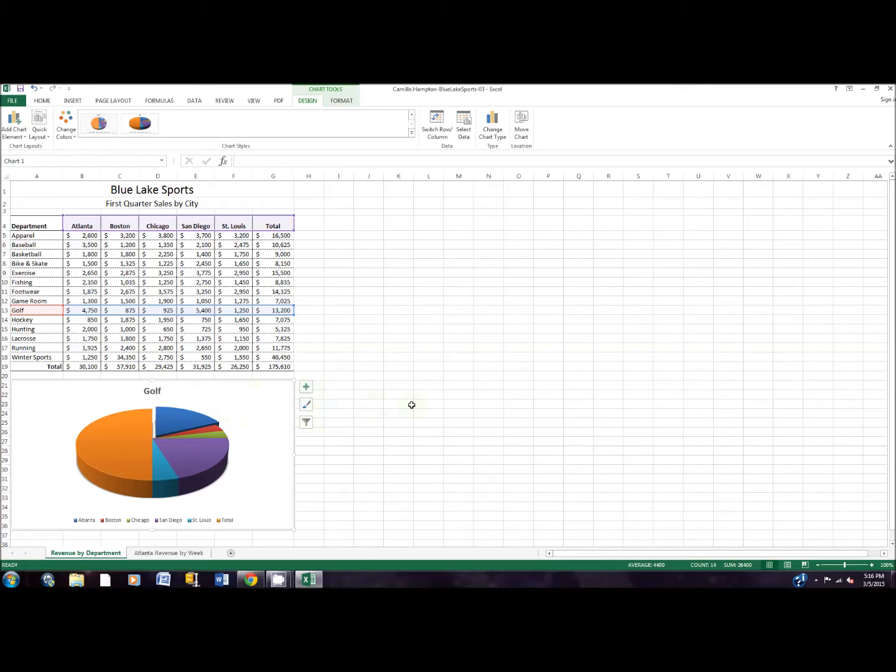
click(306, 387)
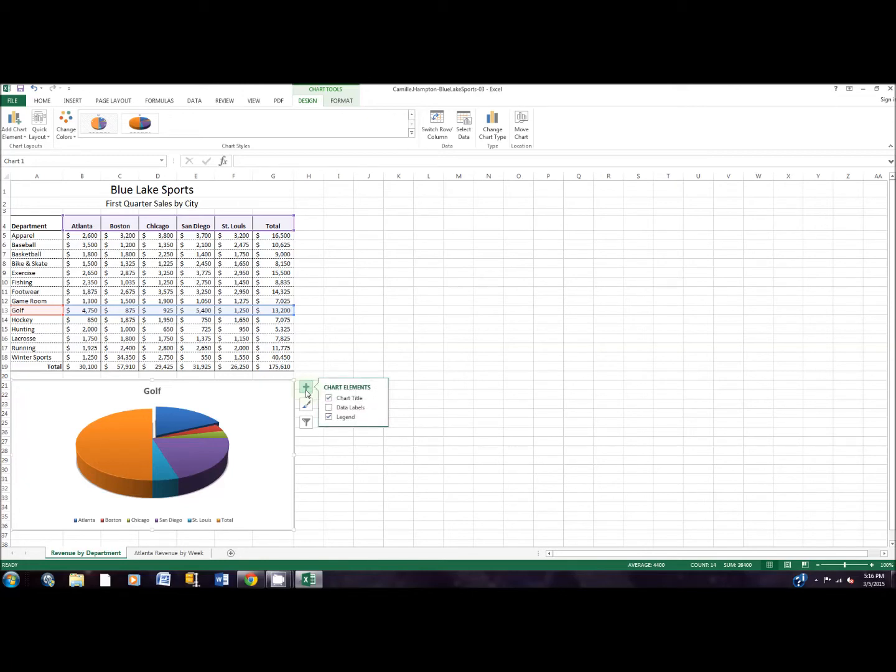
click(350, 408)
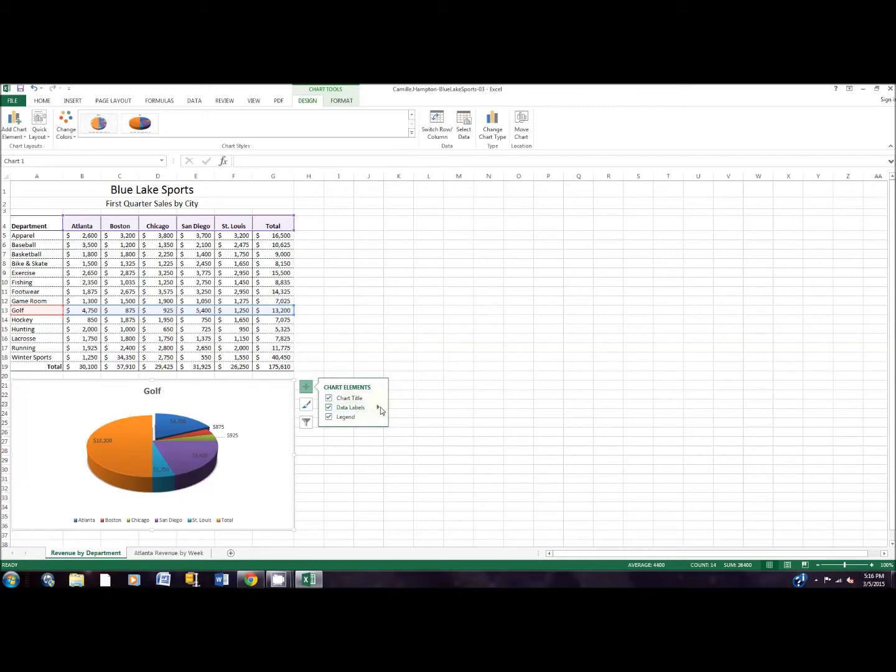
click(377, 408)
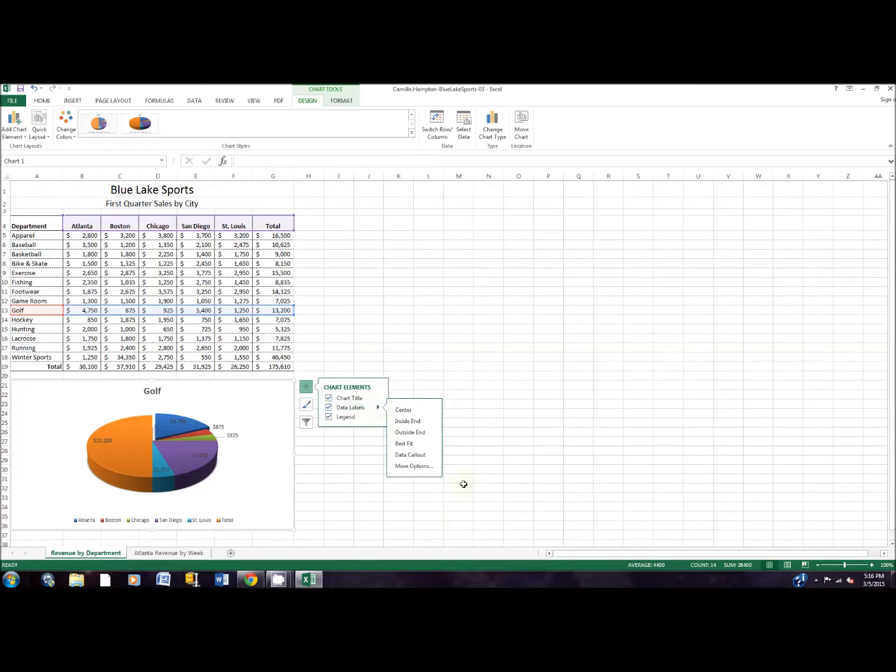
click(408, 467)
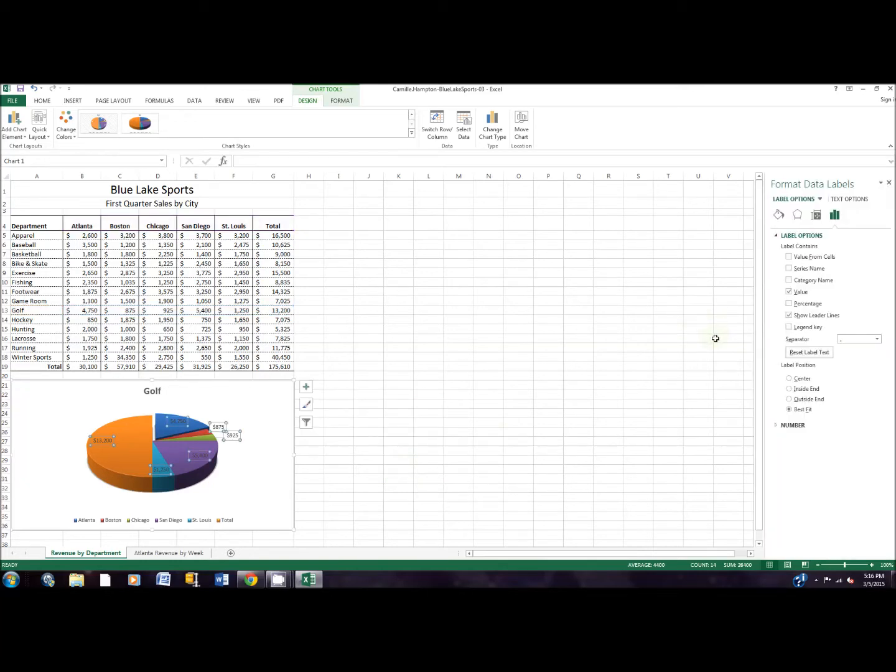
click(788, 305)
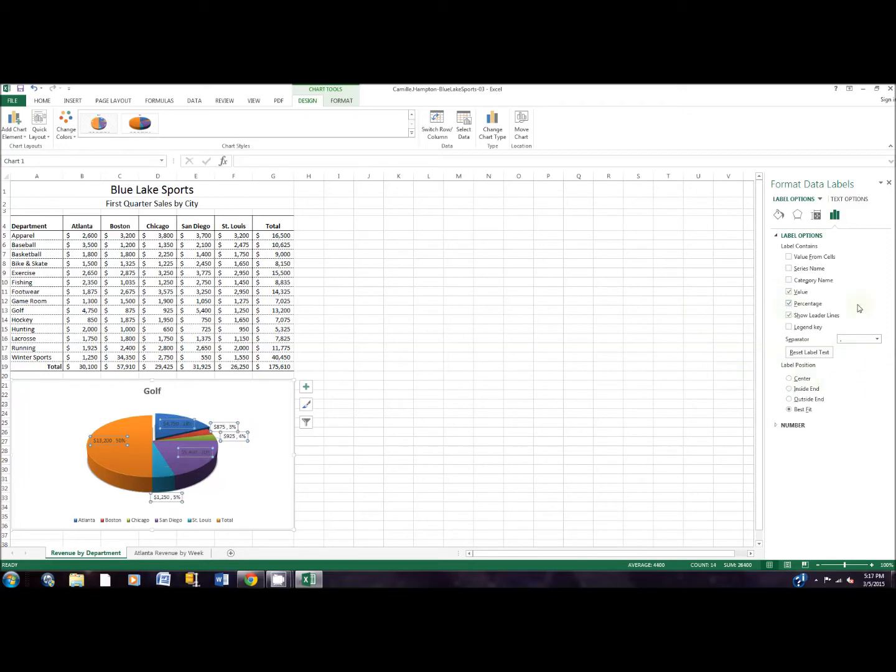
click(789, 291)
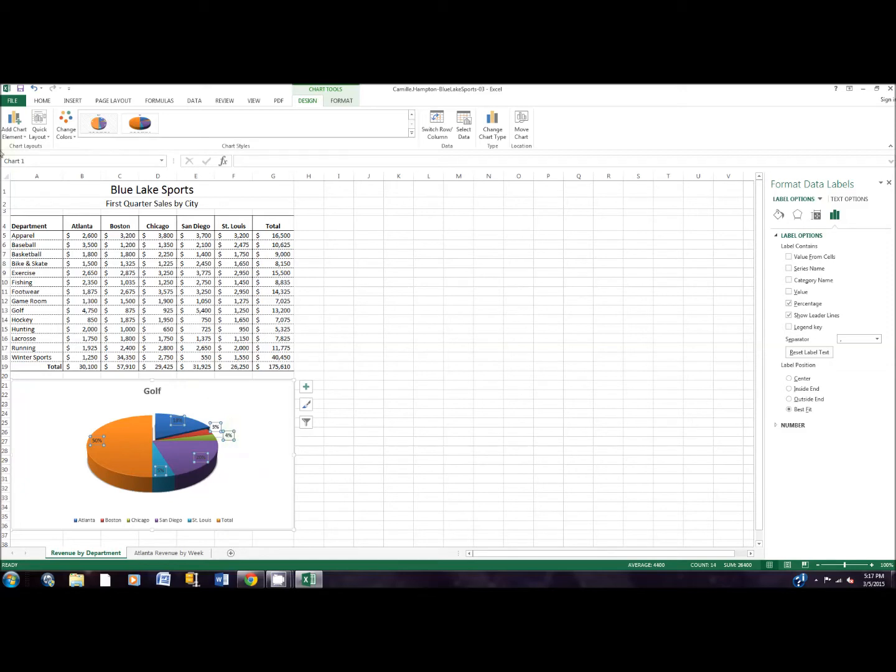
- Set the font size of the pie chart's data labels to 12
click(43, 102)
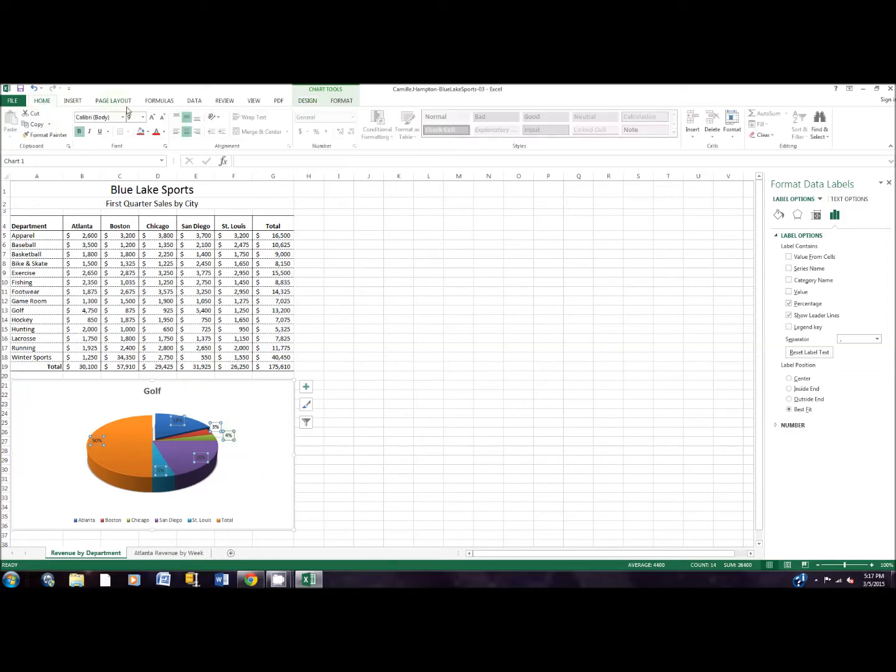
click(143, 117)
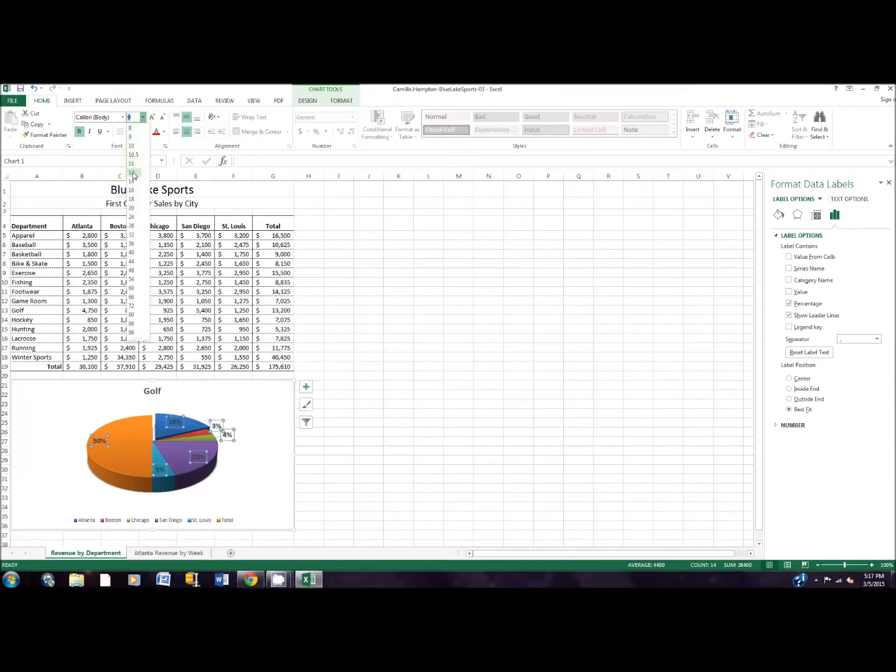
click(133, 175)
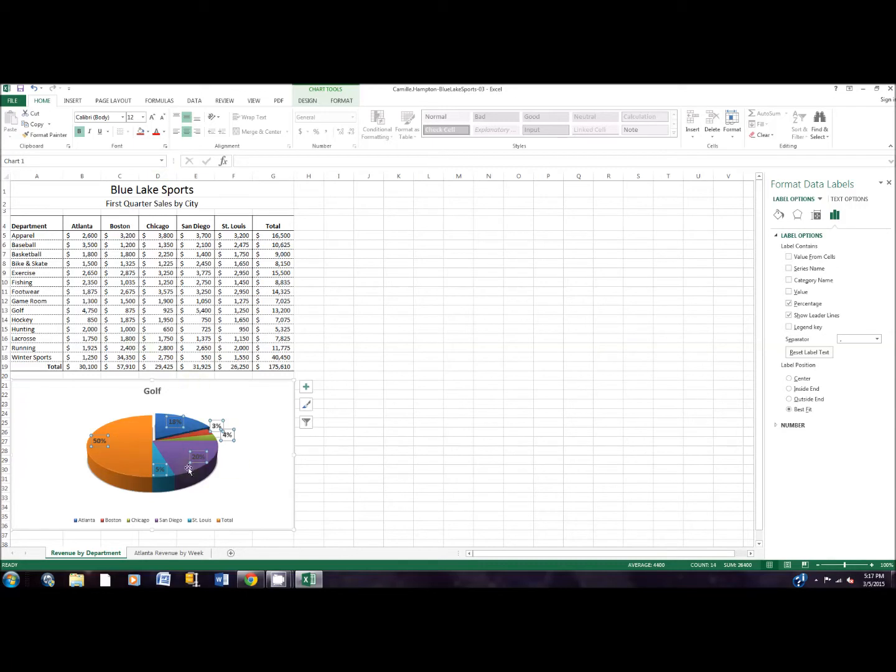
click(342, 253)
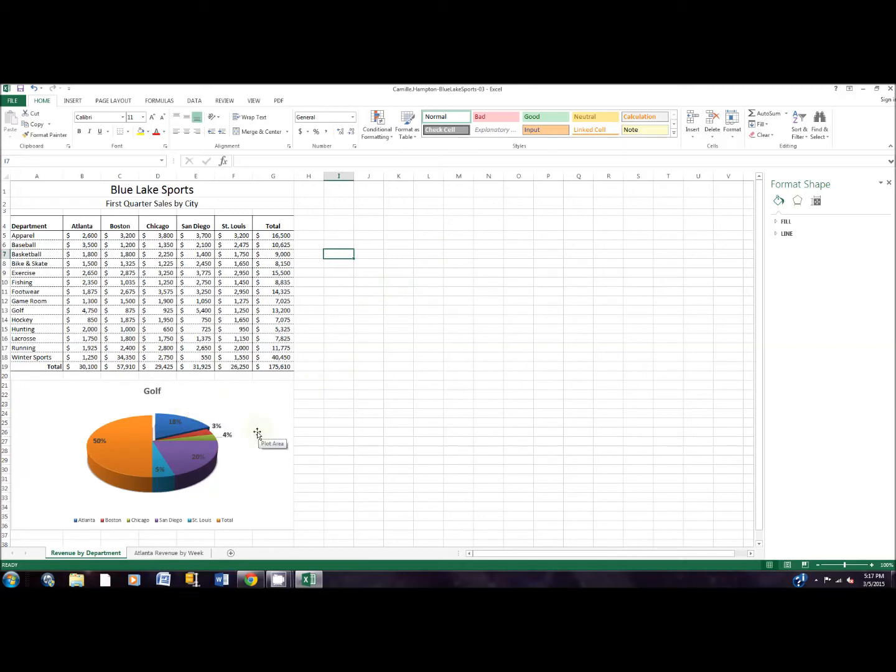
- Outline the Golf chart area with the darkest purple theme color at a weight of 1 pt
click(284, 394)
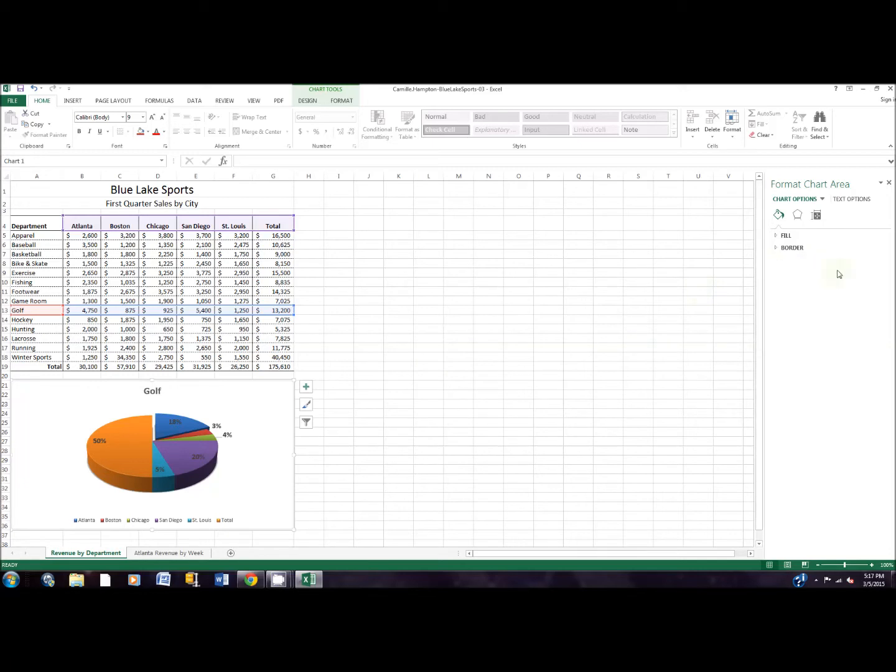
click(341, 101)
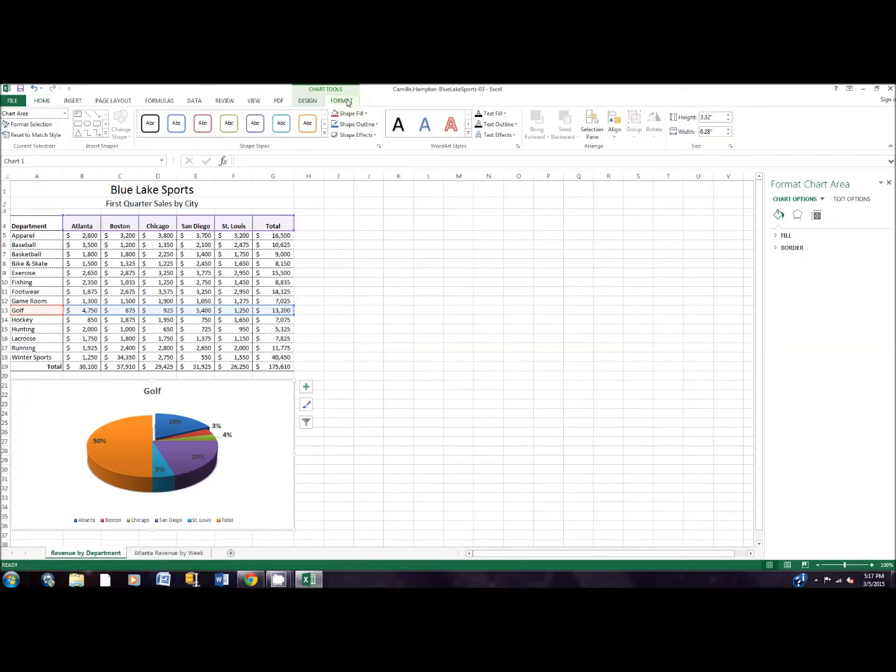
click(376, 125)
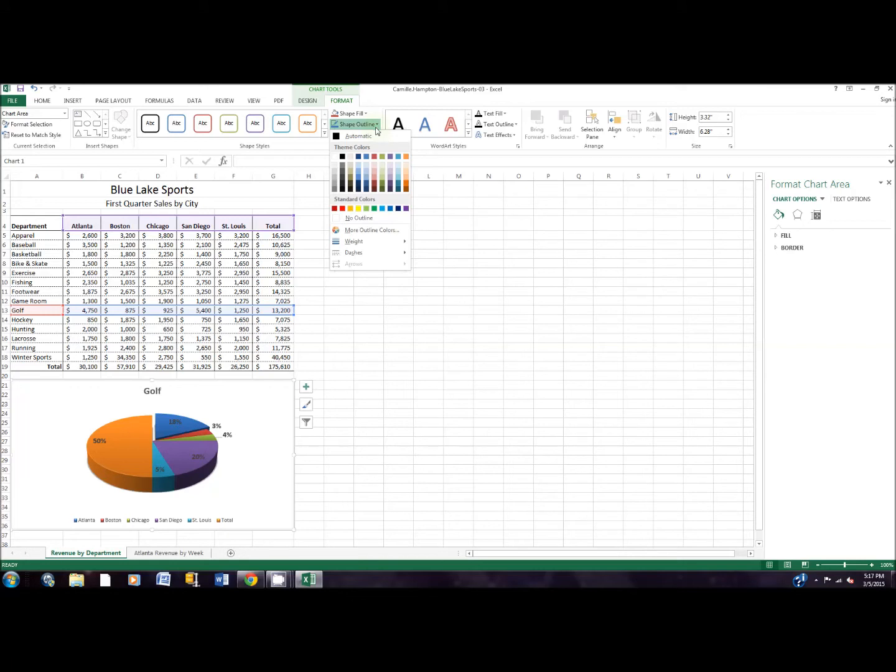
click(390, 190)
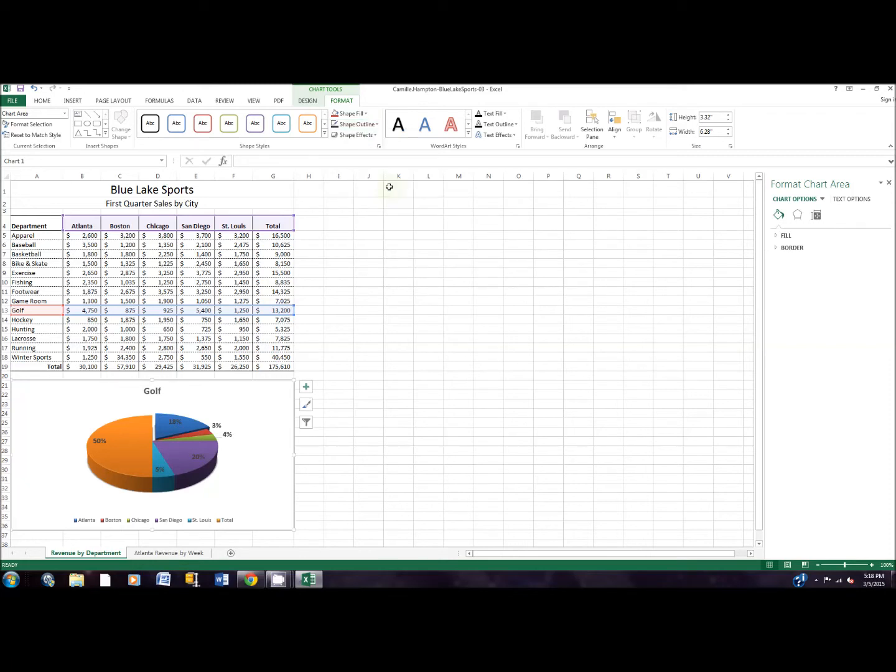
click(376, 125)
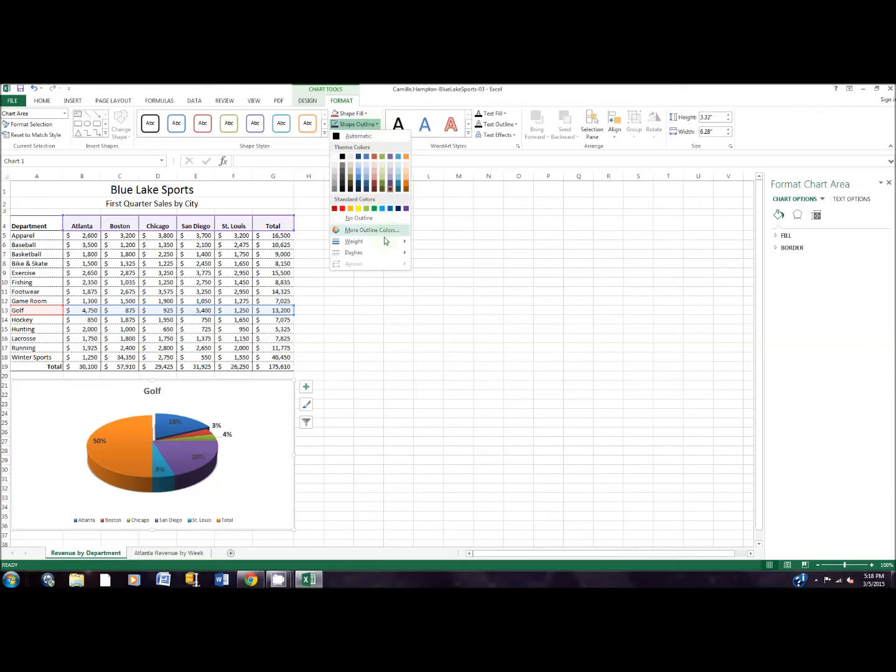
mouse_move(385, 241)
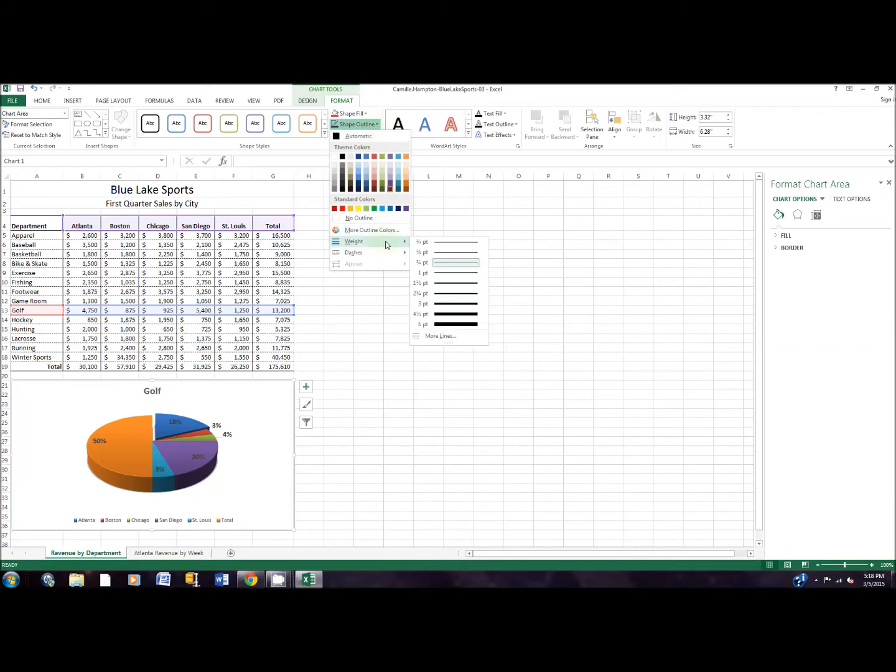
click(453, 273)
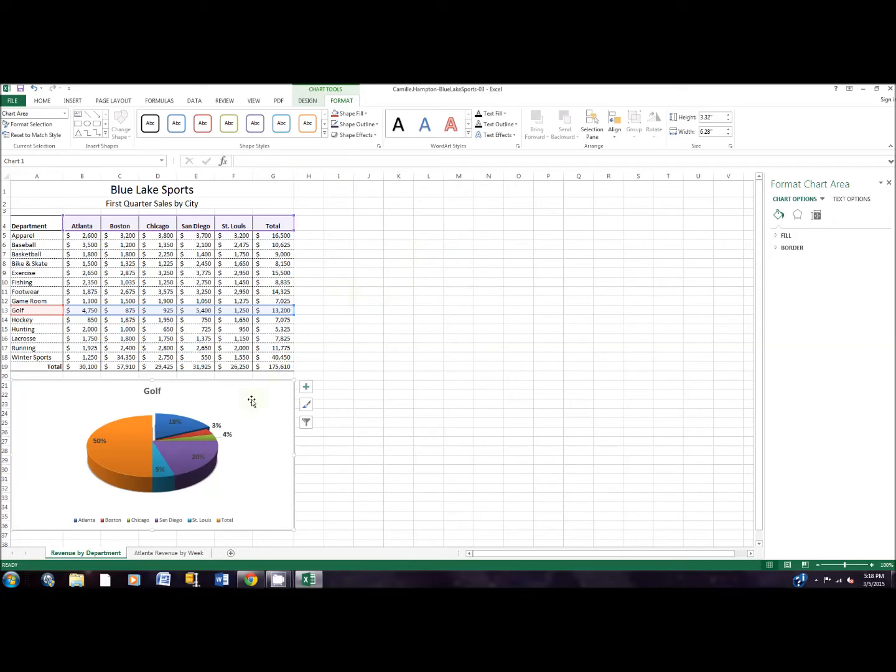
- Insert a line chart of weekly Apparel, Baseball and Basketball sales from A4:E7 on the Atlanta Revenue by Week sheet
click(188, 551)
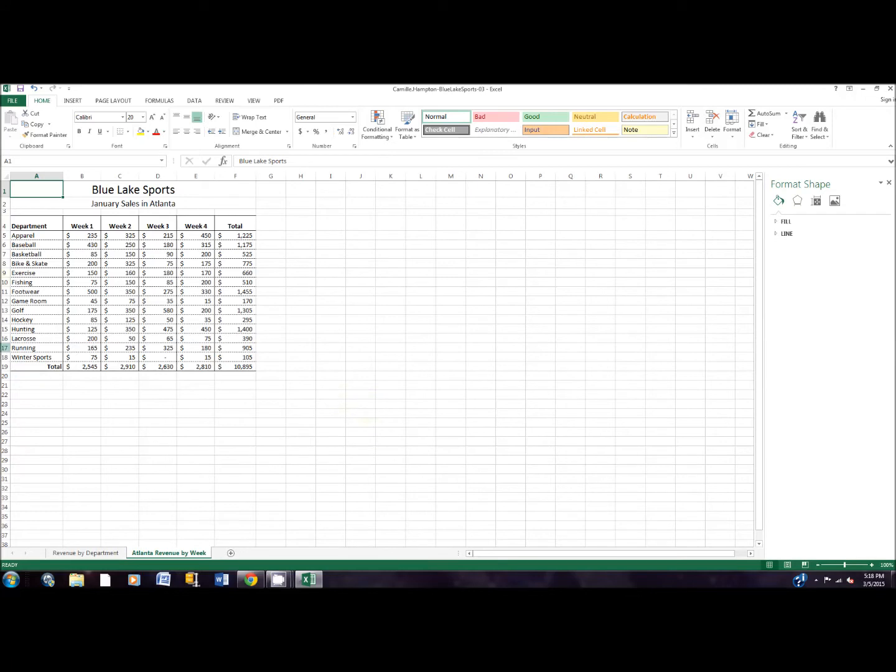
click(42, 226)
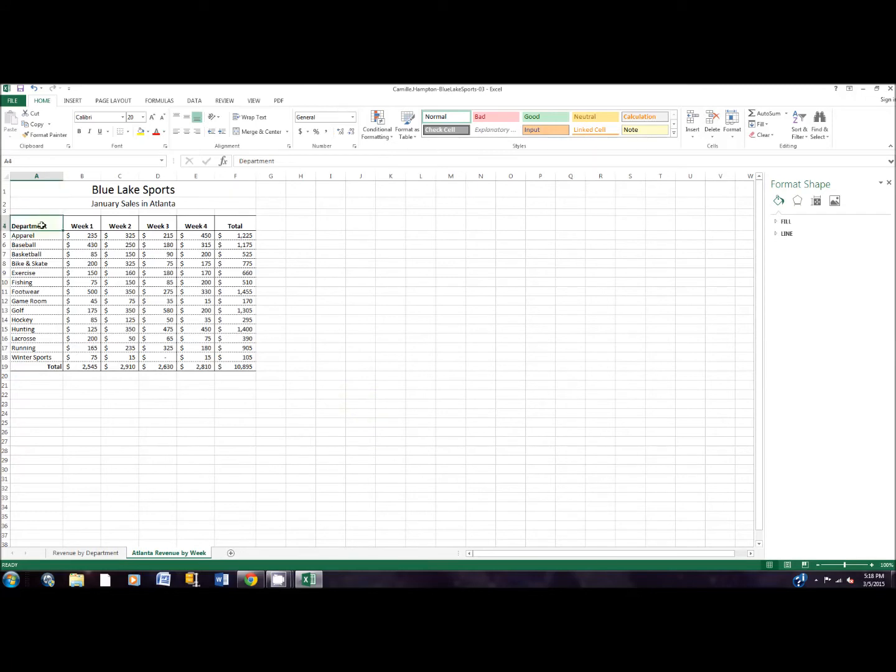
drag(42, 226, 191, 254)
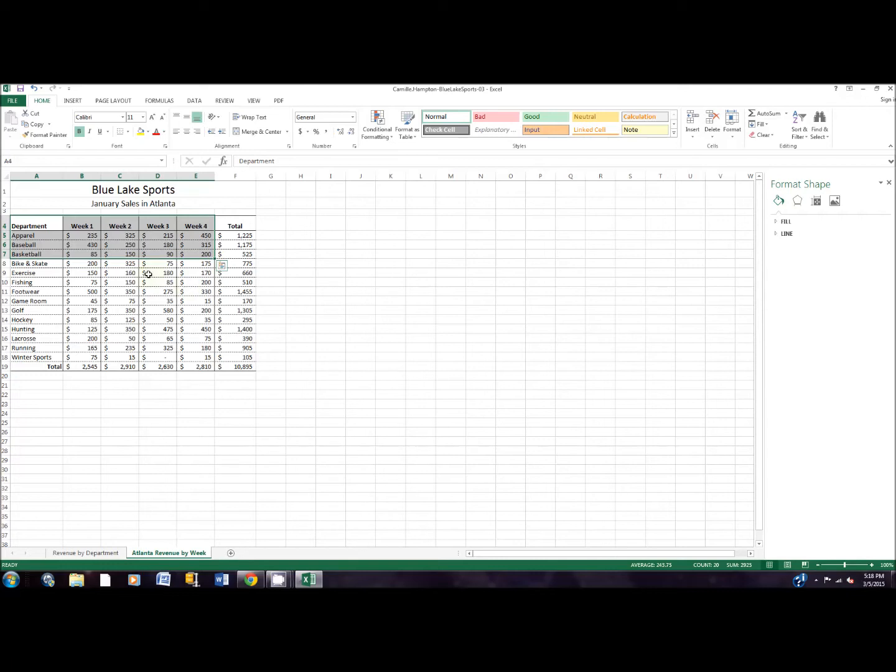
click(221, 268)
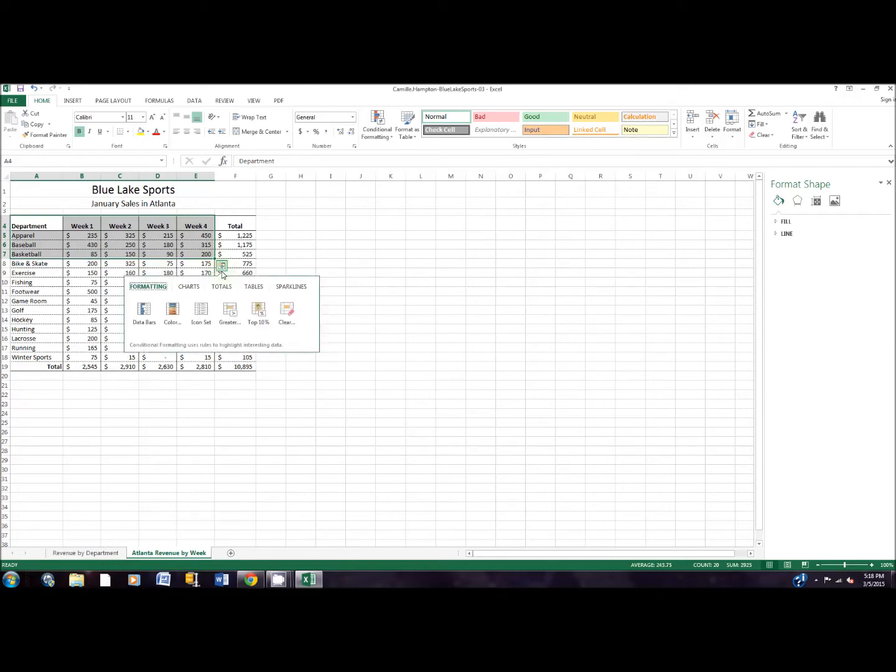
click(194, 292)
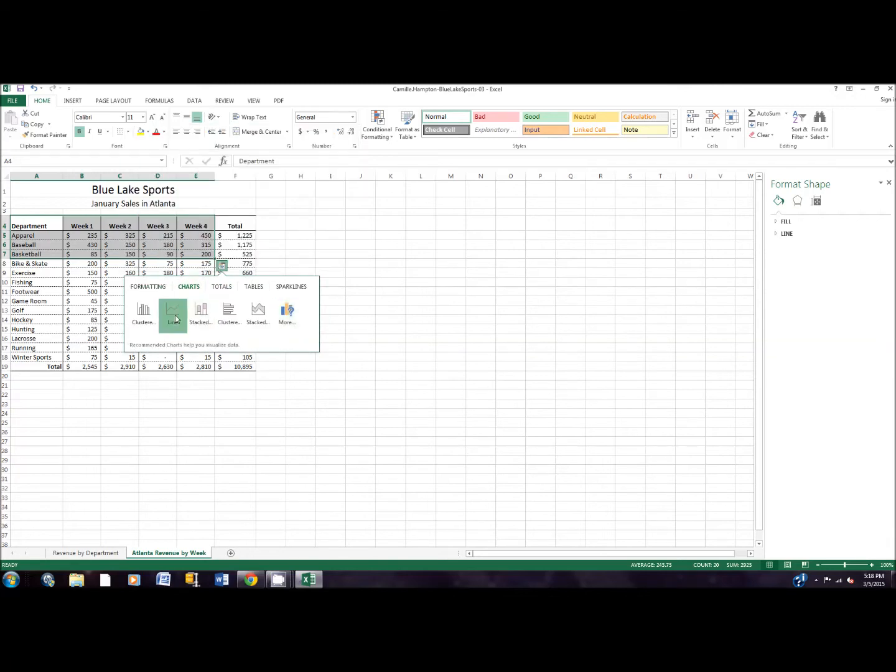
click(174, 314)
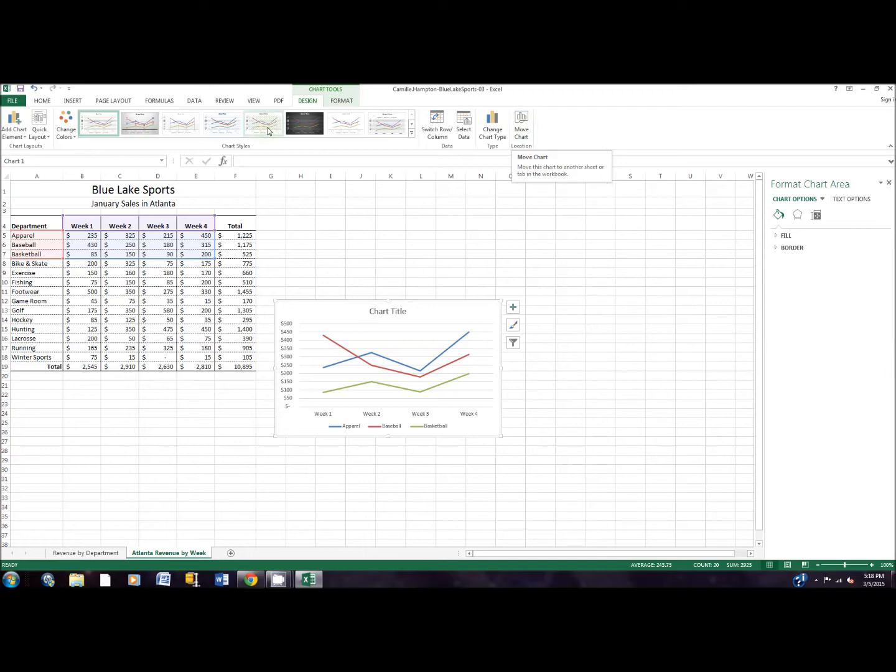
- Move the line chart to a new sheet named Promo Depts
click(520, 131)
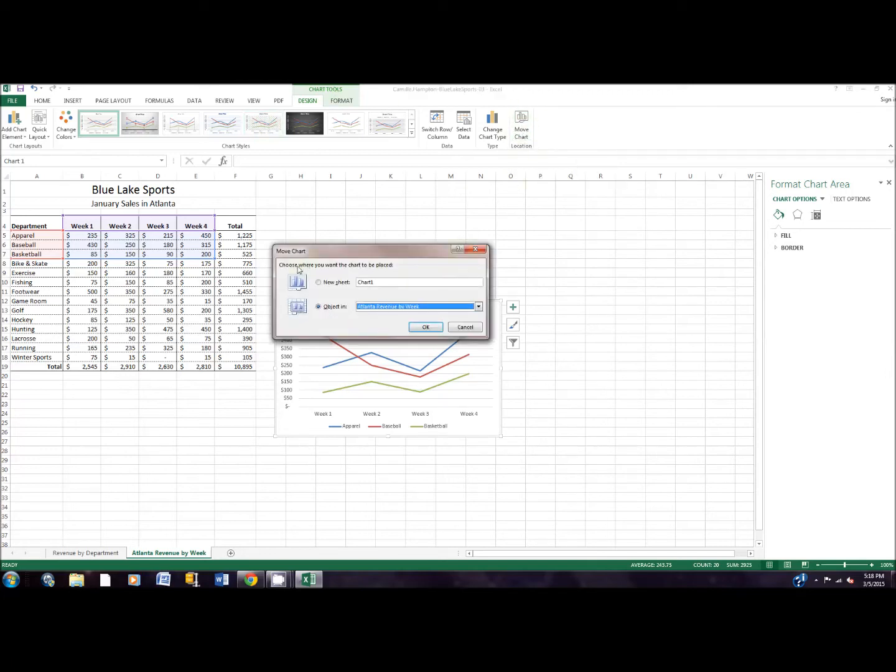
click(324, 282)
text(Promo Depts)
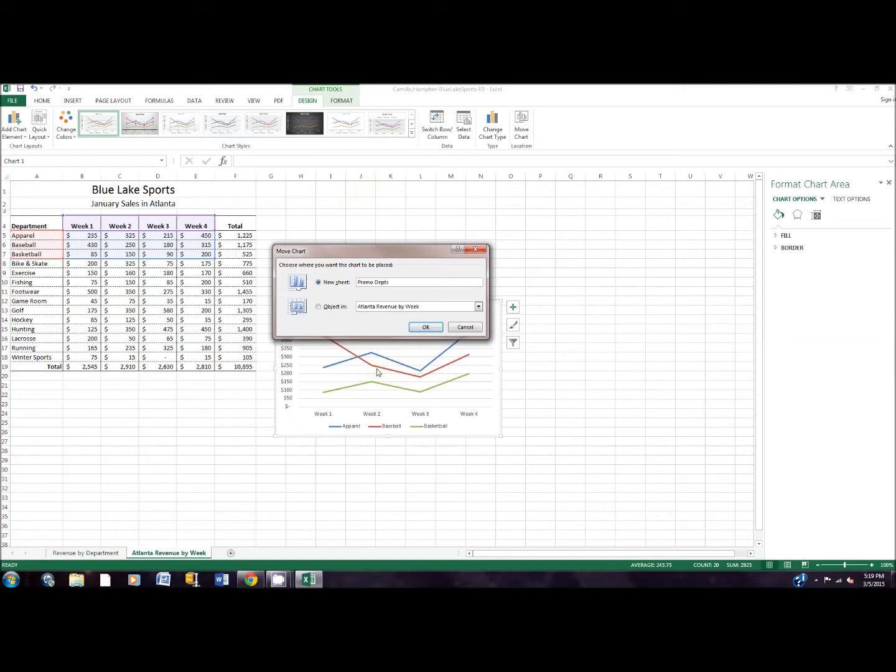
click(428, 327)
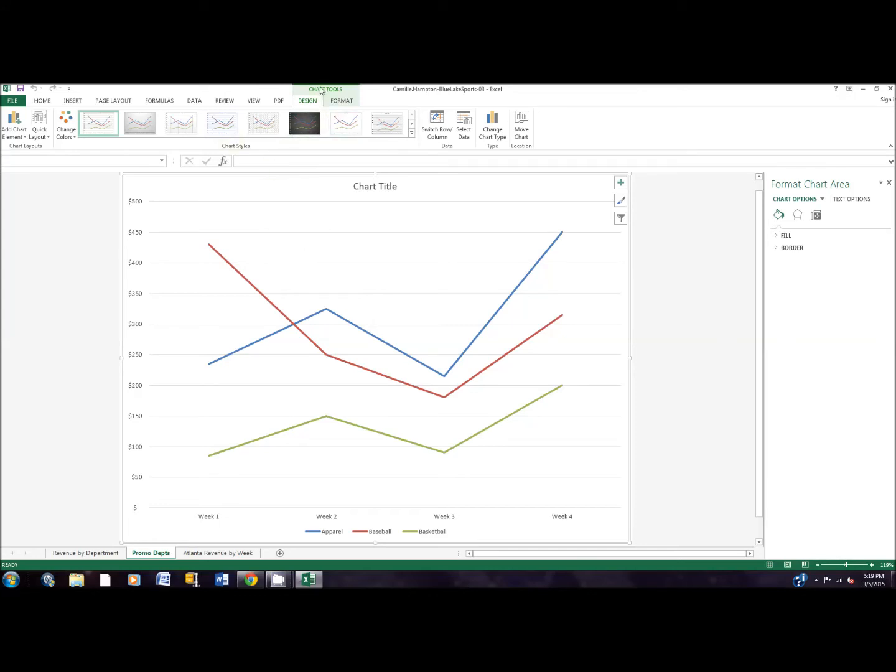
- Apply the quick layout with a data table and vertical axis title to the chart, and change its type to Line with Markers
click(46, 138)
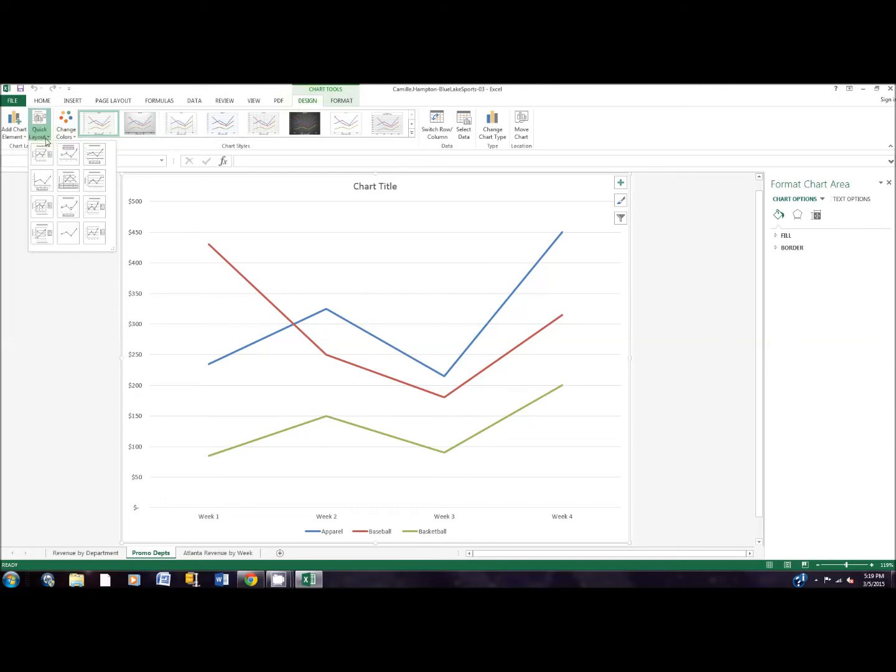
click(76, 184)
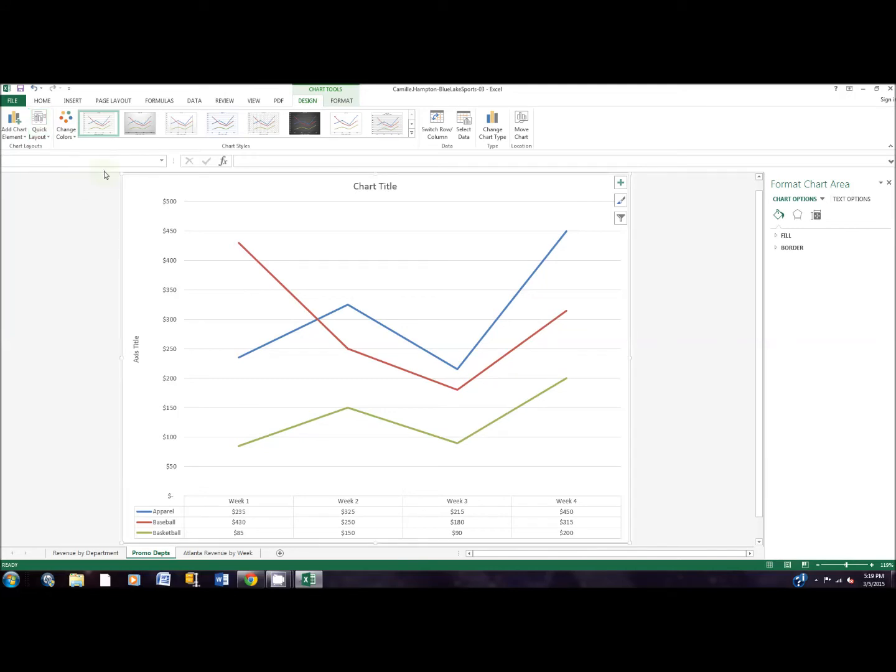
click(501, 130)
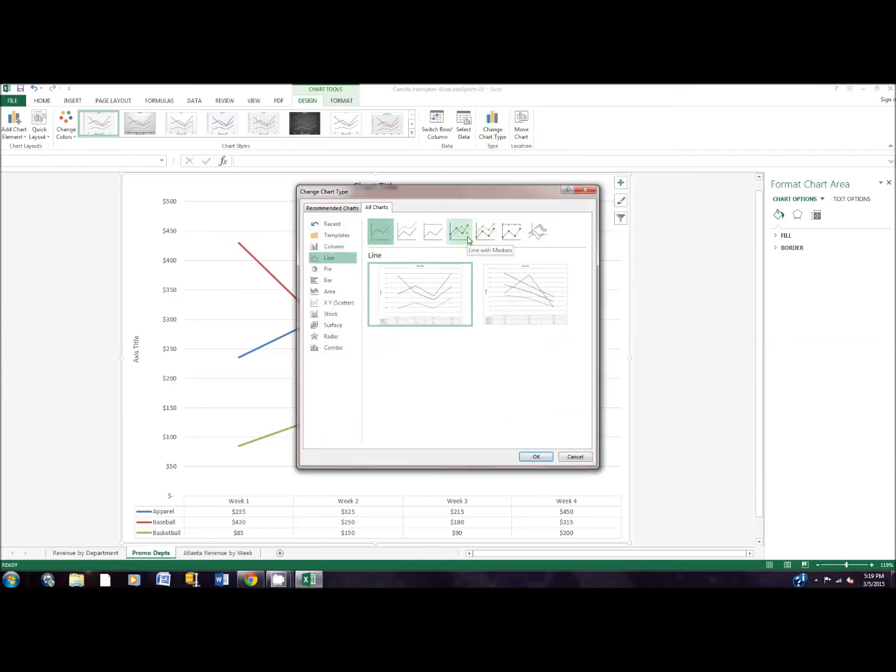
click(459, 231)
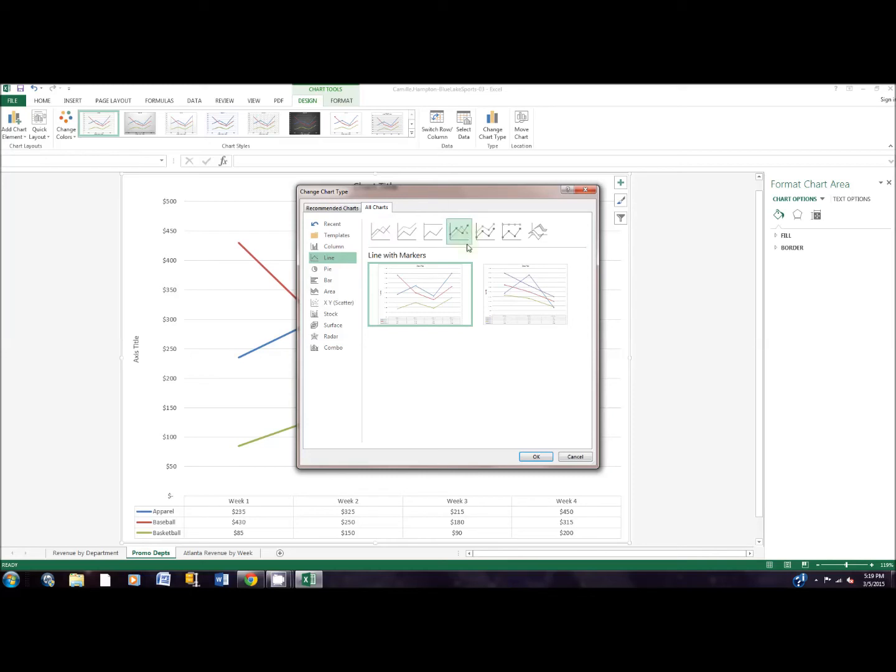
click(537, 456)
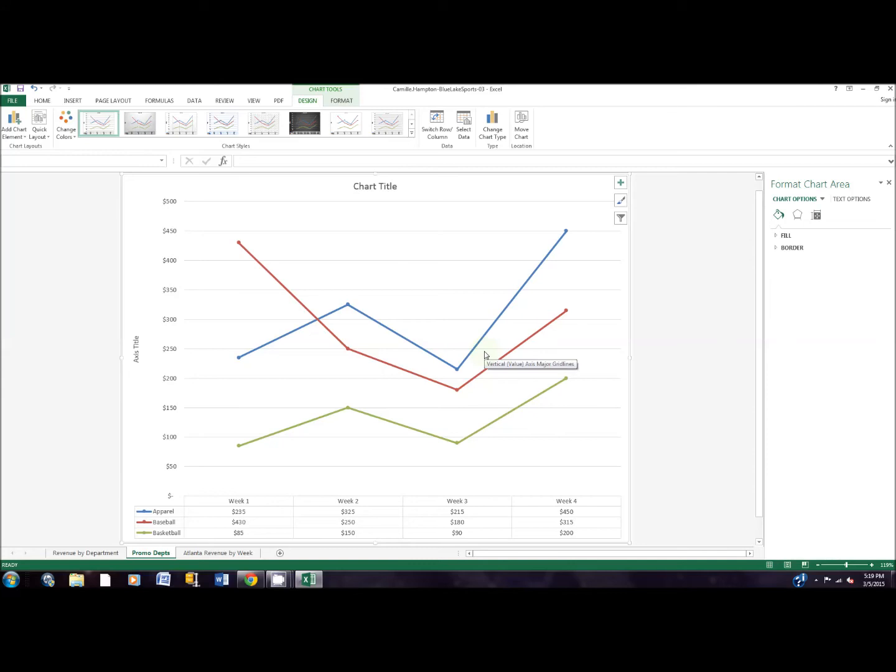
click(282, 577)
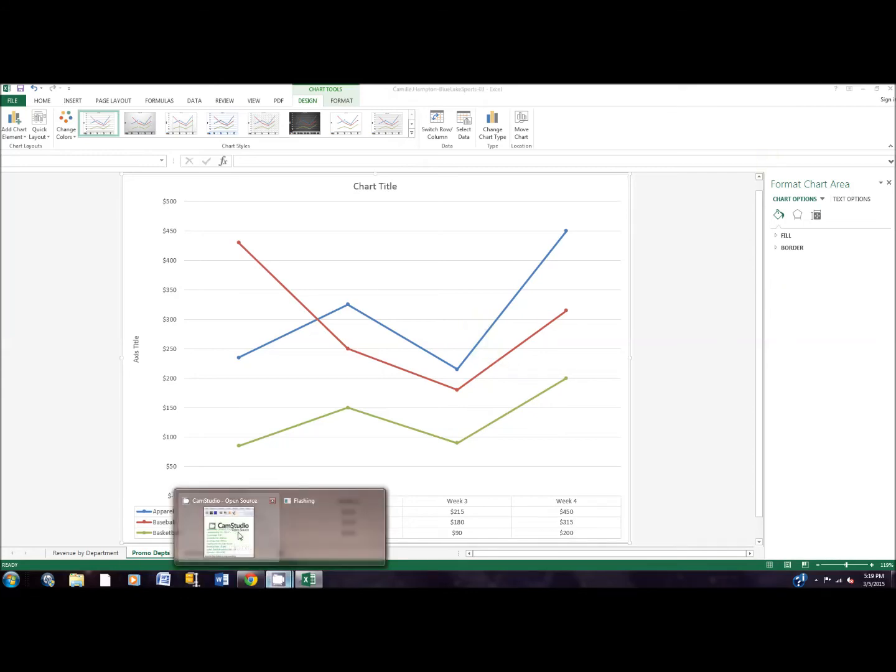
click(239, 535)
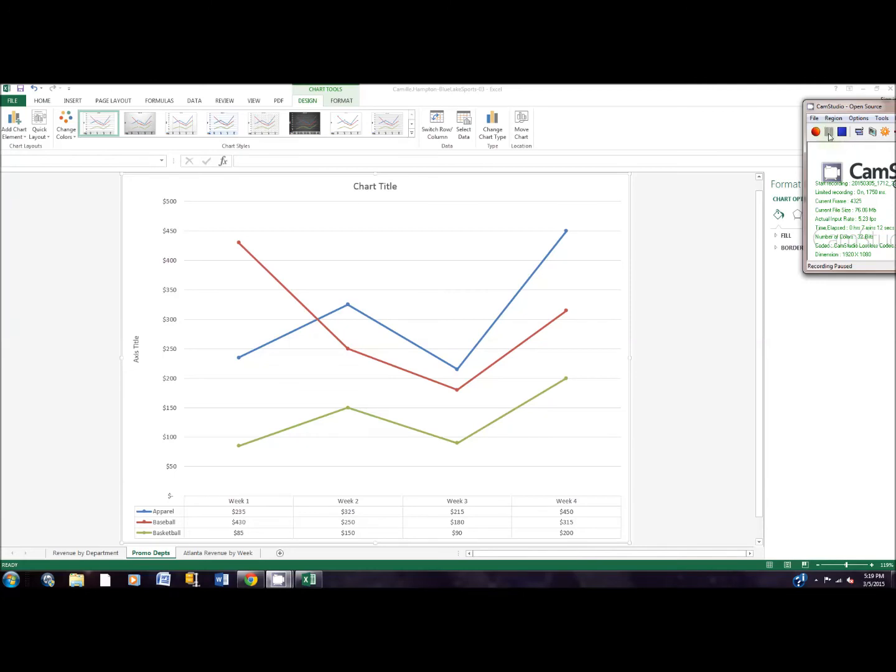
click(825, 343)
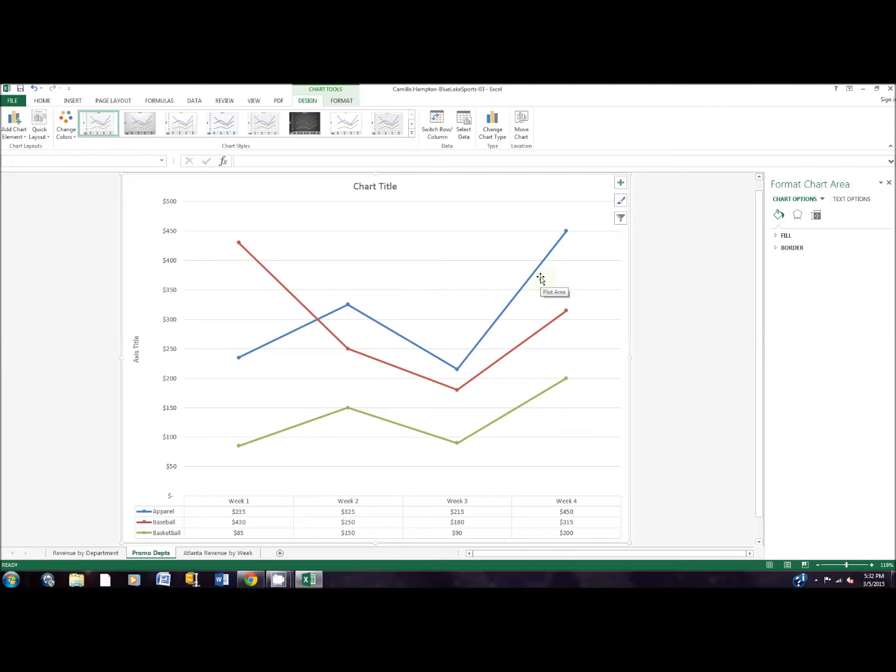
- Replace the chart title placeholder with "Sales for Promotion Departments"
click(367, 189)
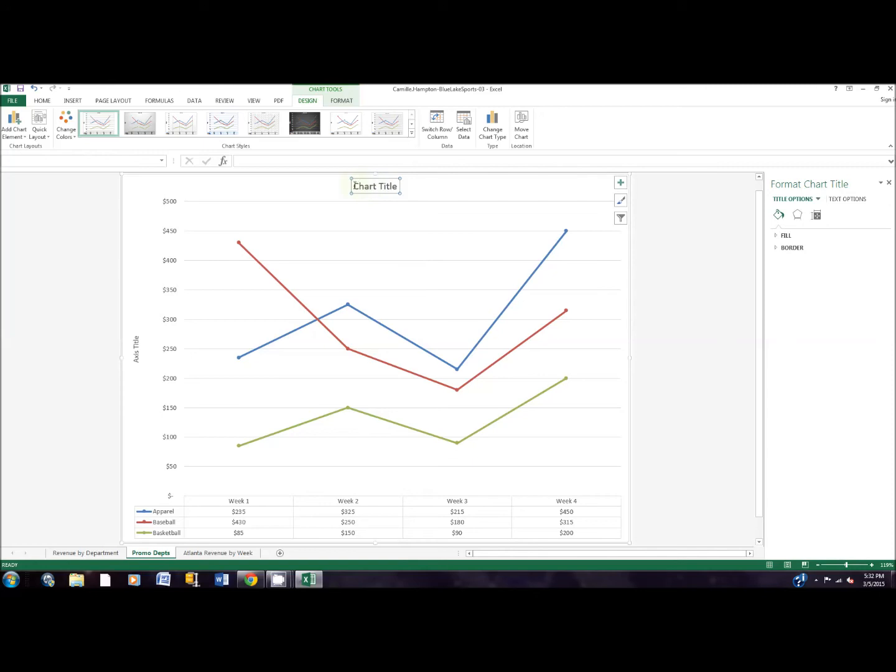
drag(355, 186, 394, 187)
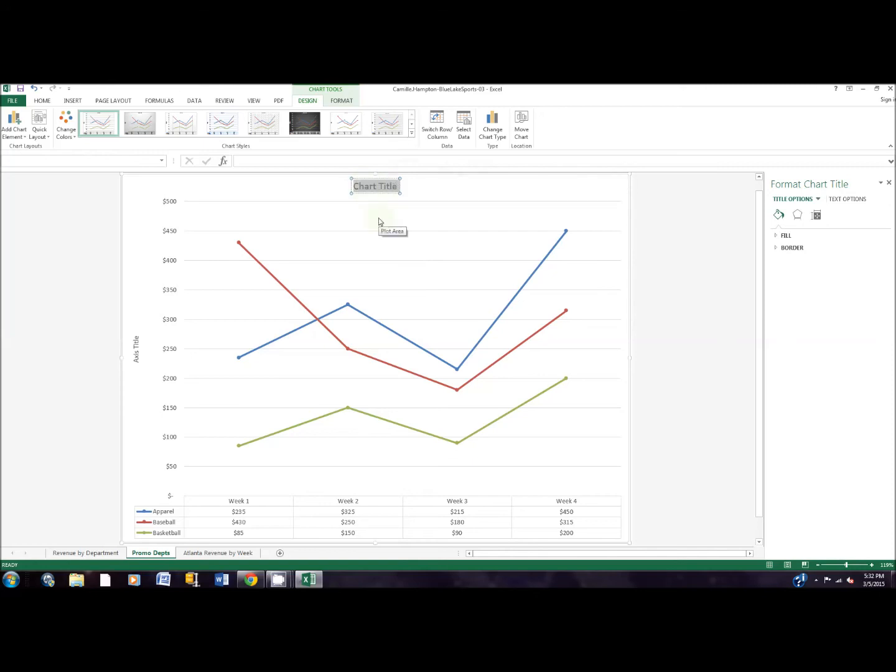
text(Sales)
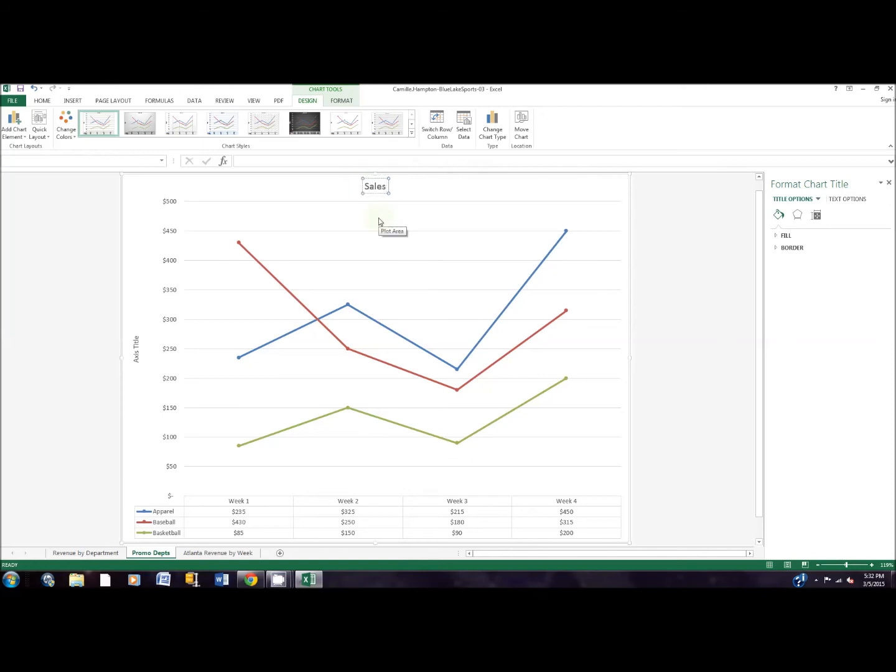
text( for Promotion )
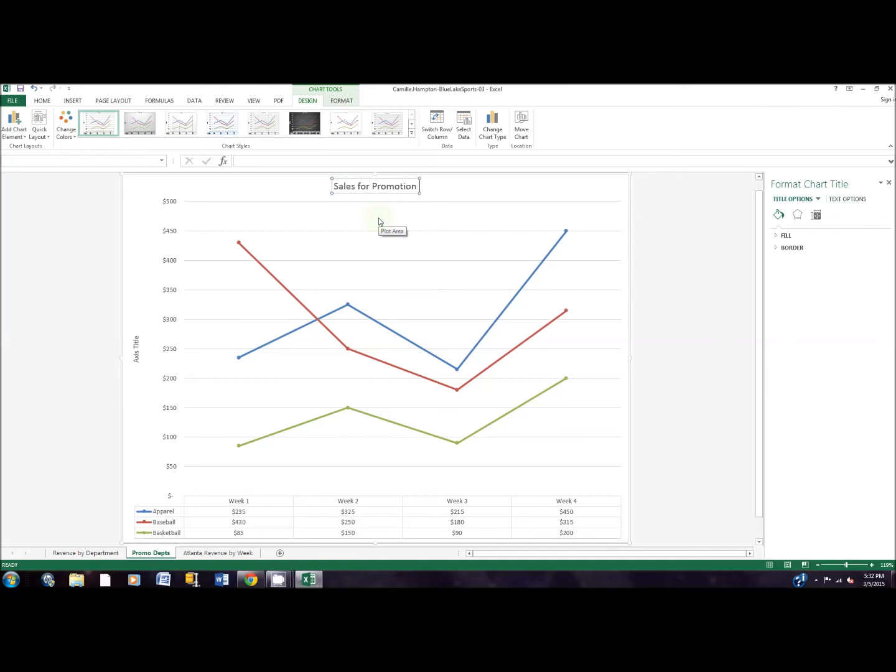
text(Departments)
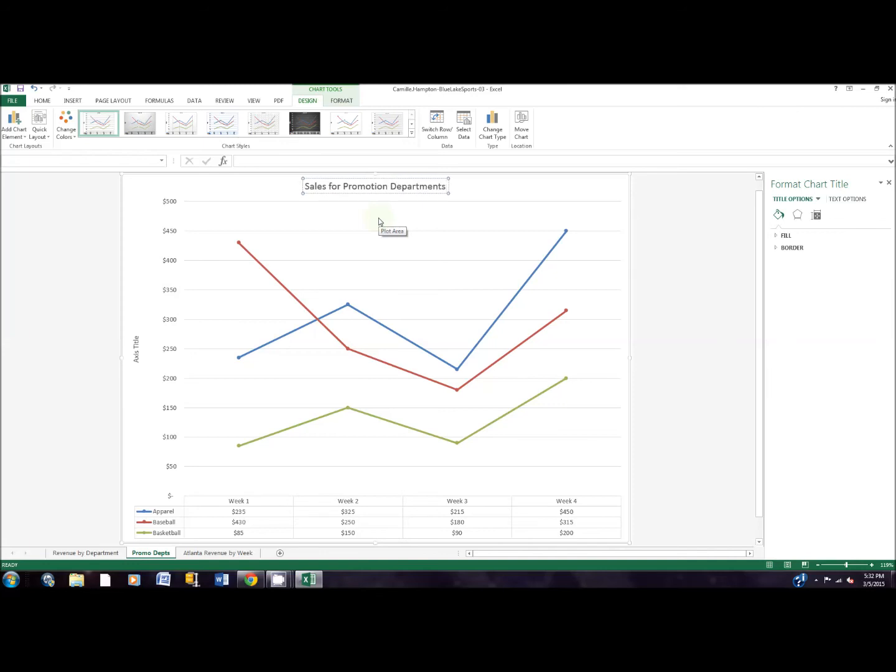
- Replace the vertical axis title placeholder with "Dollar Sales"
click(137, 355)
click(136, 338)
drag(137, 336, 137, 361)
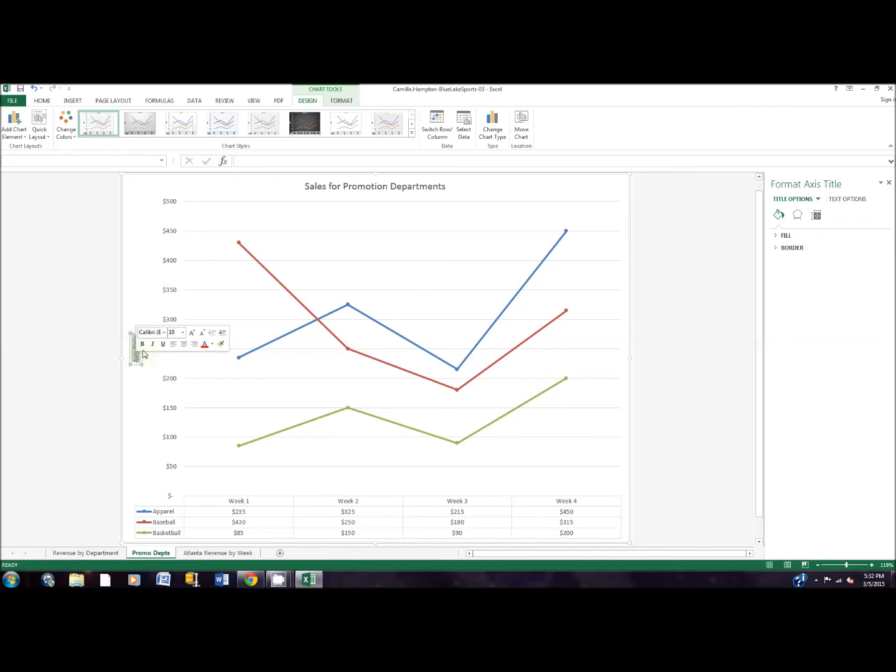
text(Dollars)
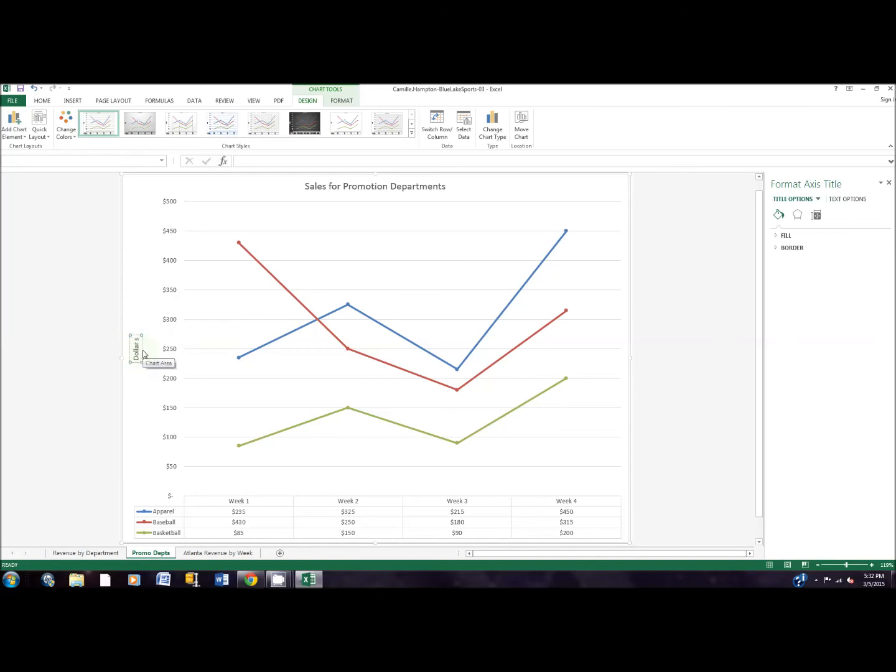
text(ales)
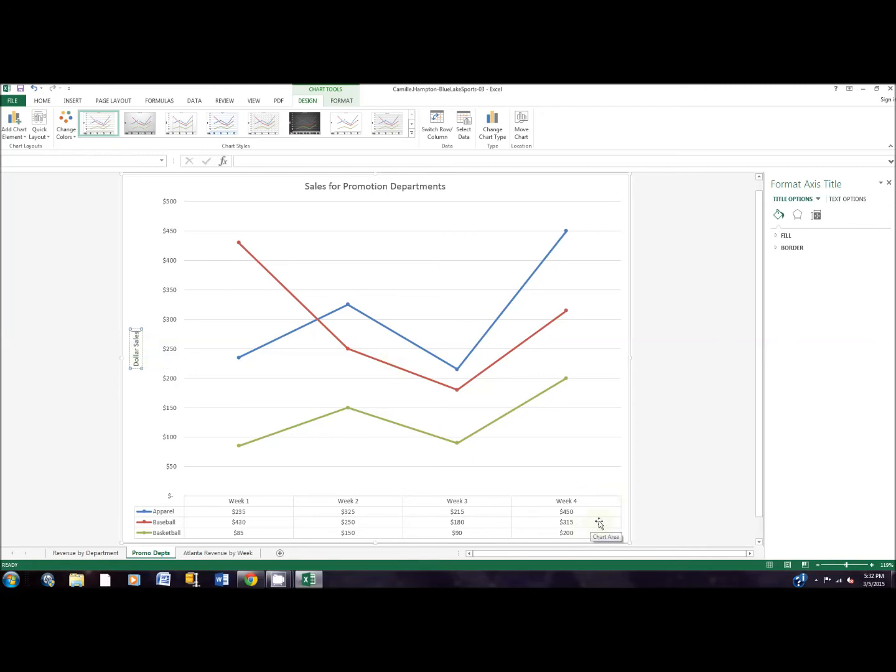
- Give the Apparel series of the line chart built-in markers with size 10
click(341, 101)
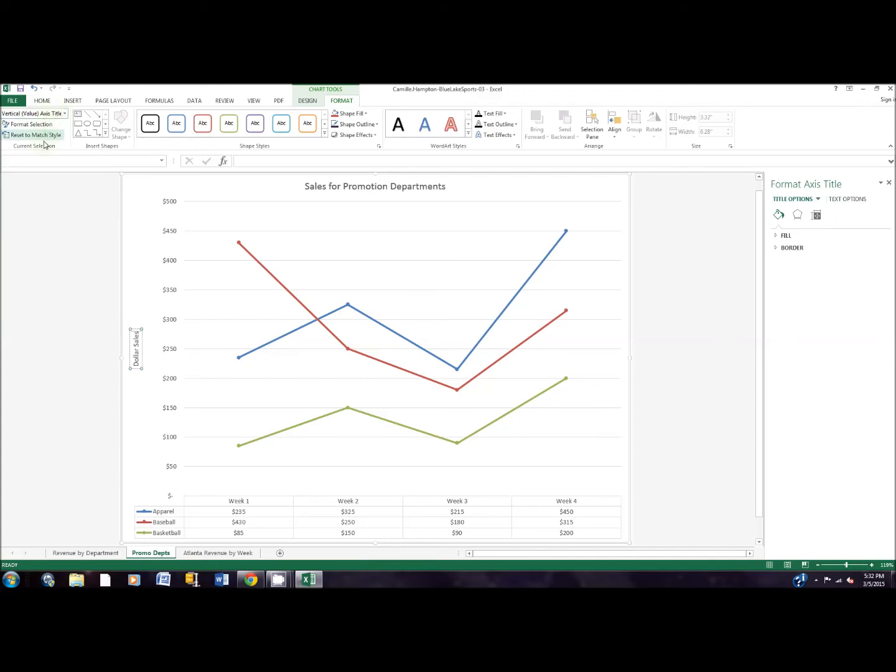
click(64, 114)
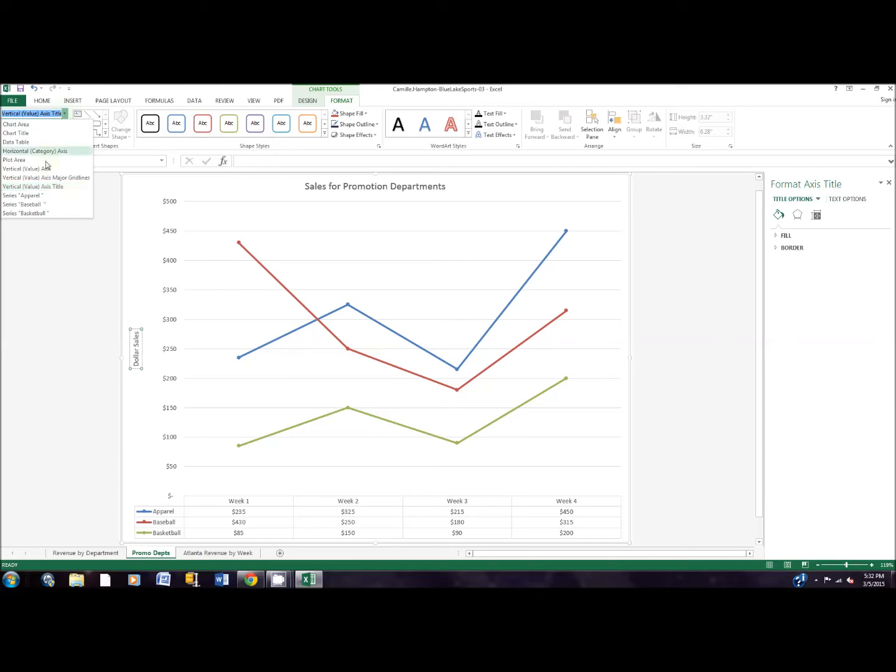
click(26, 196)
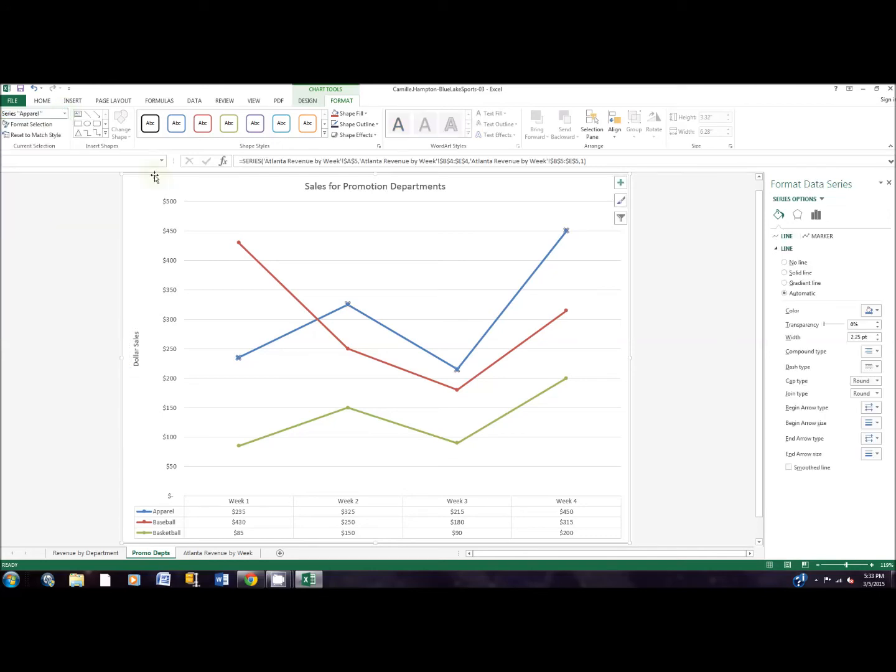
click(50, 130)
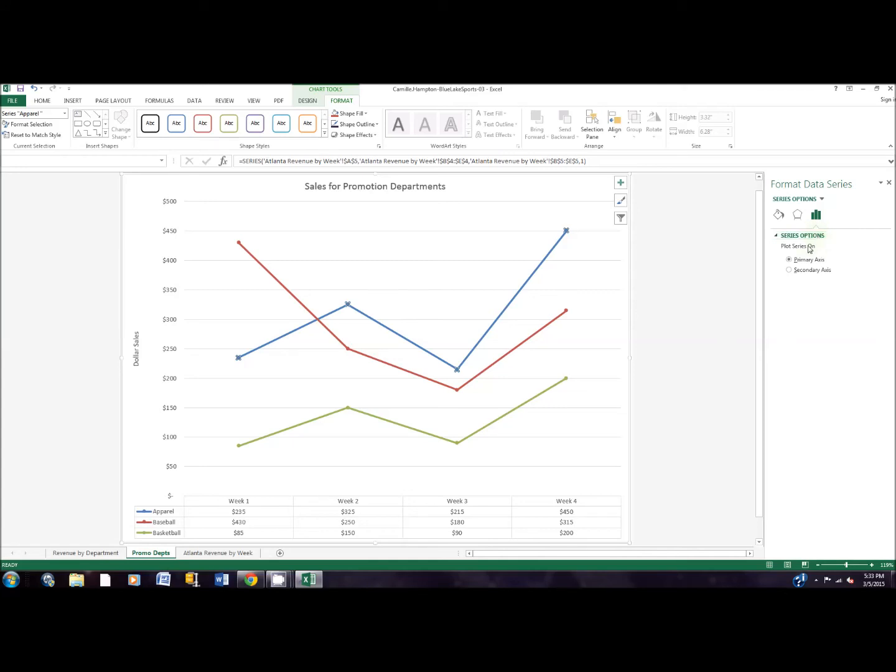
click(778, 216)
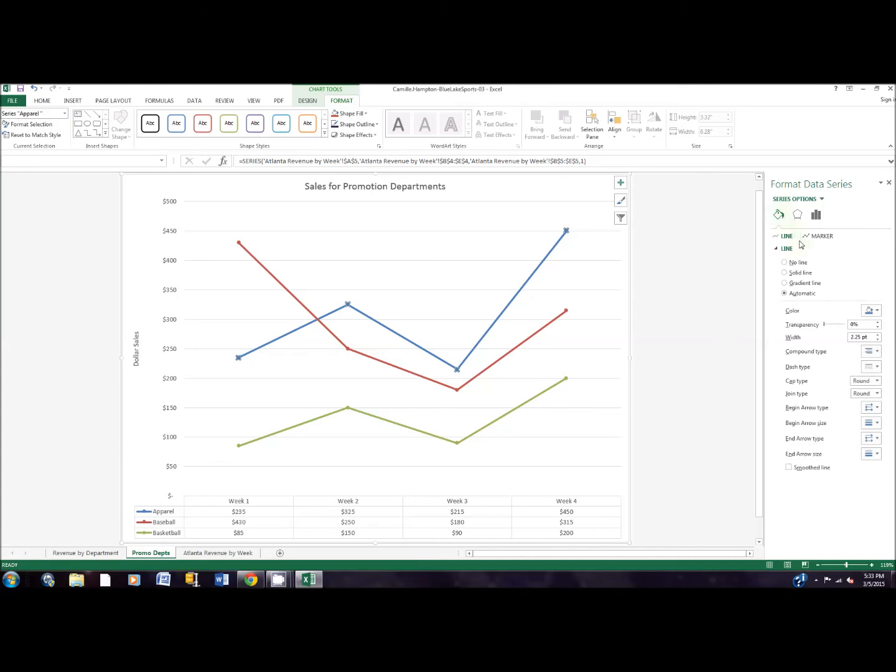
click(821, 236)
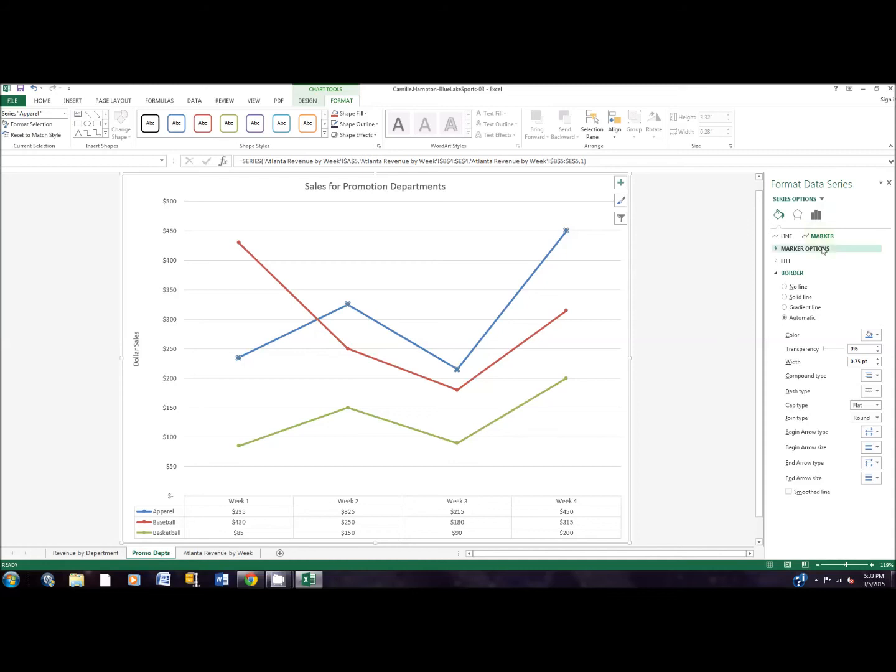
click(778, 249)
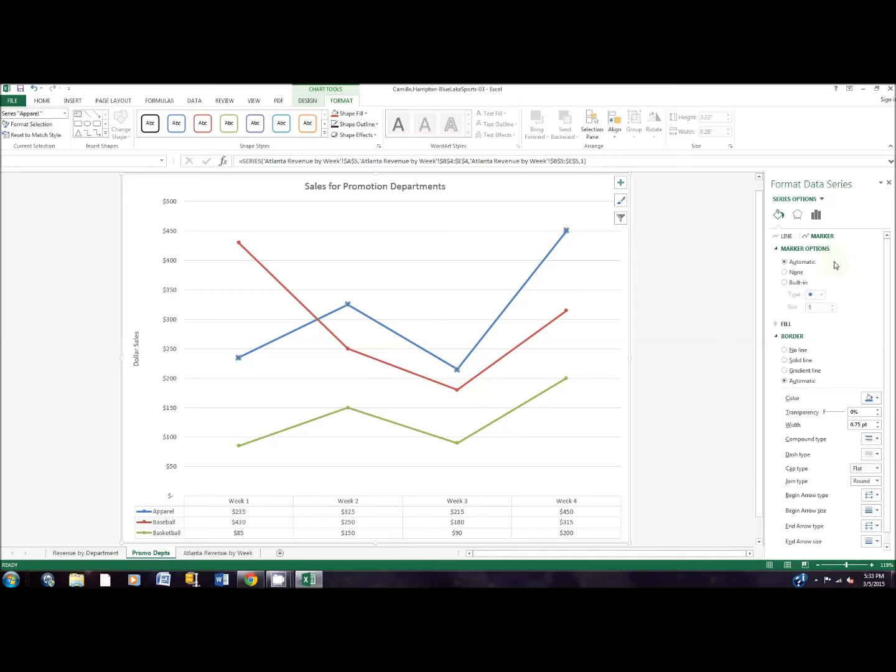
click(801, 283)
double_click(808, 307)
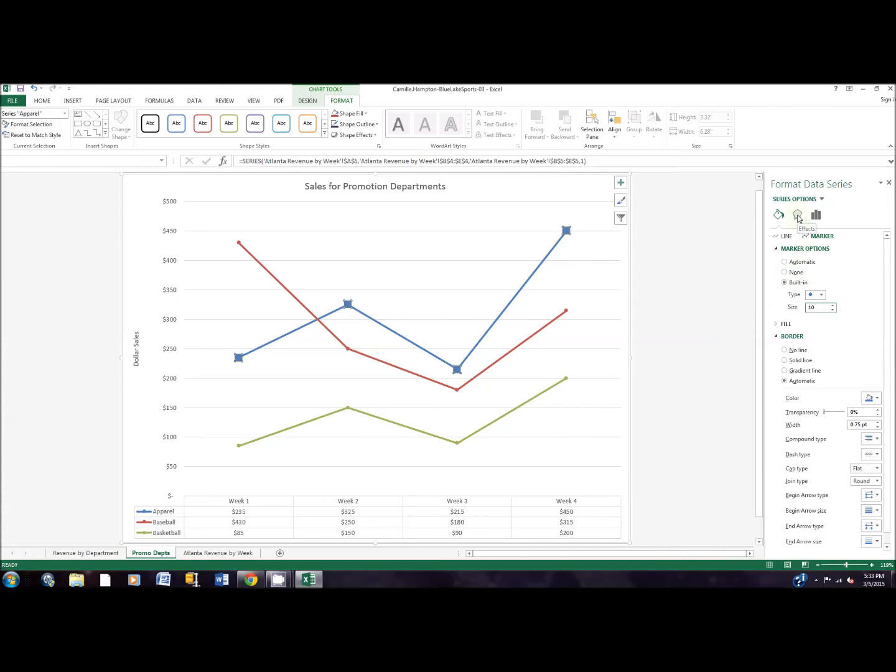
- Give the Baseball series built-in markers with size 10
click(822, 199)
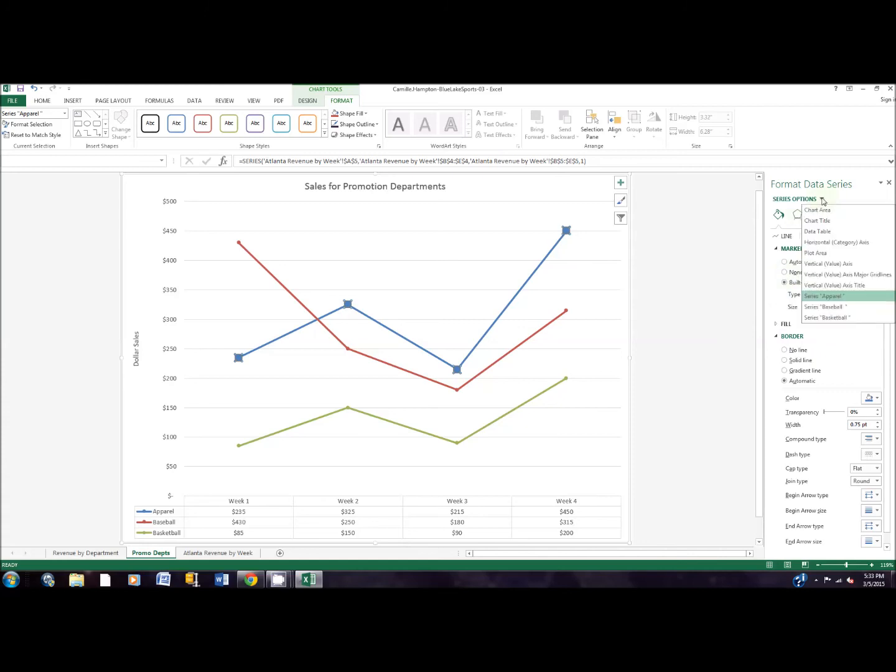
click(846, 308)
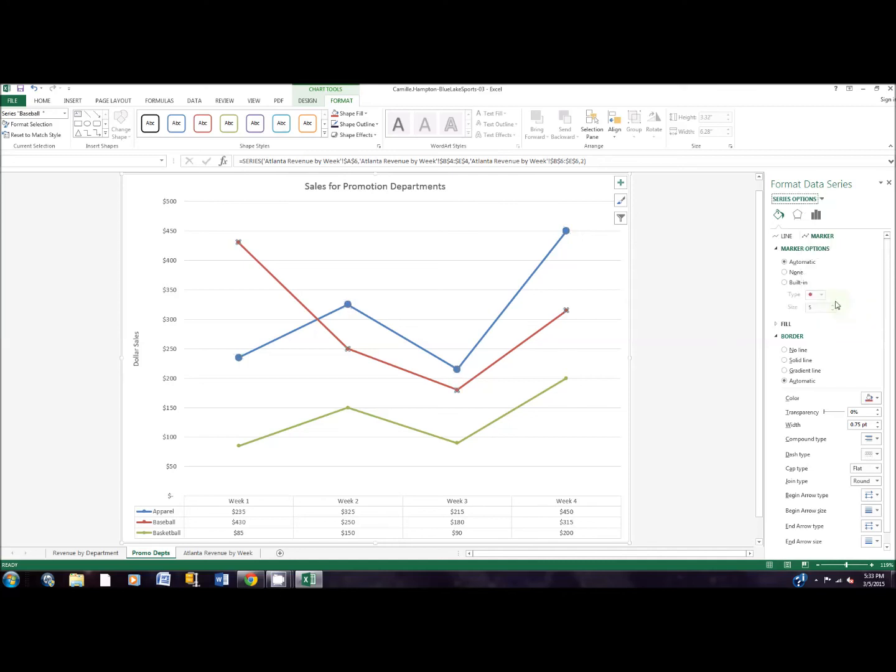
click(822, 238)
click(797, 283)
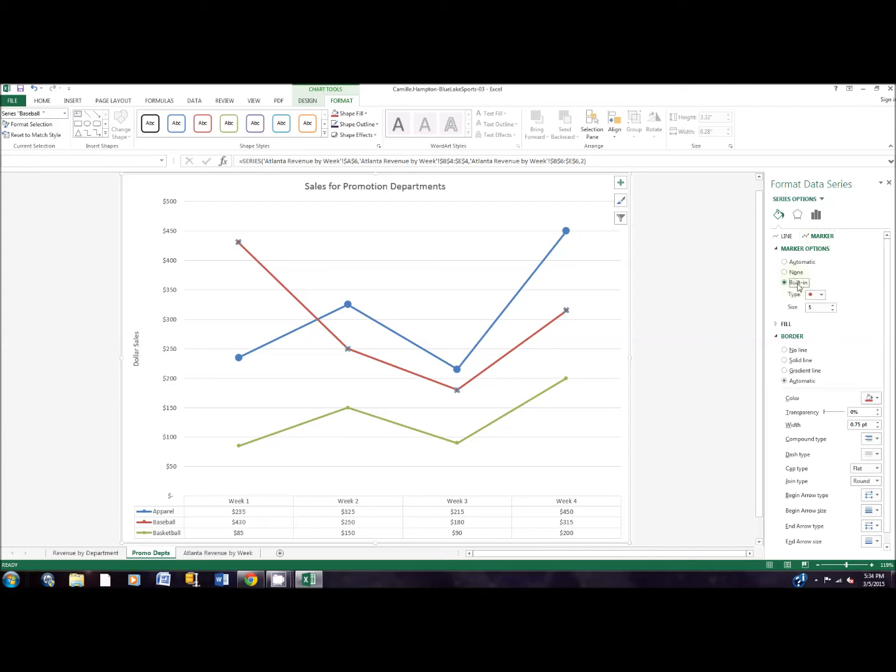
click(804, 309)
key(Return)
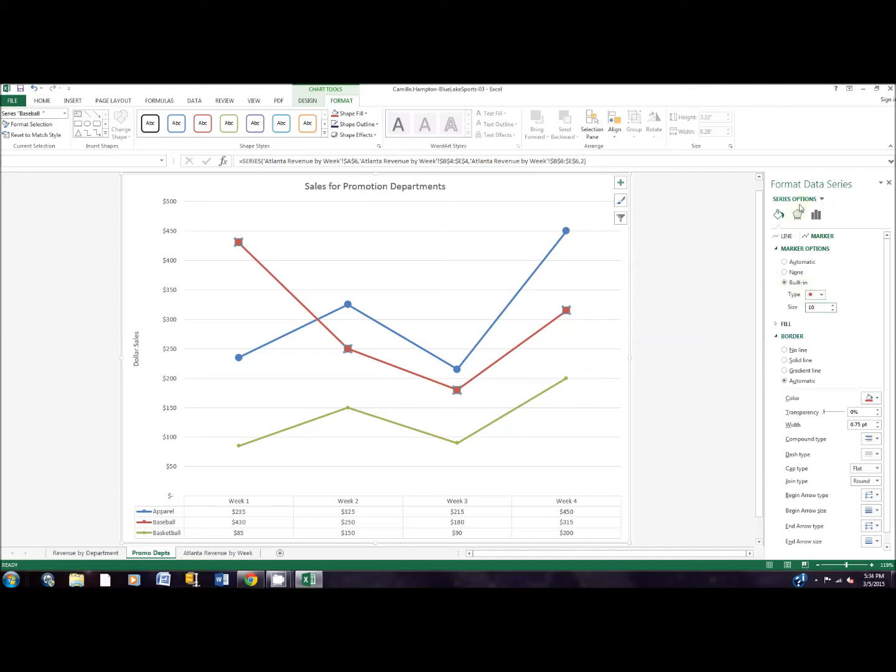
- Give the Basketball series built-in markers with size 10 and close the formatting options
click(821, 198)
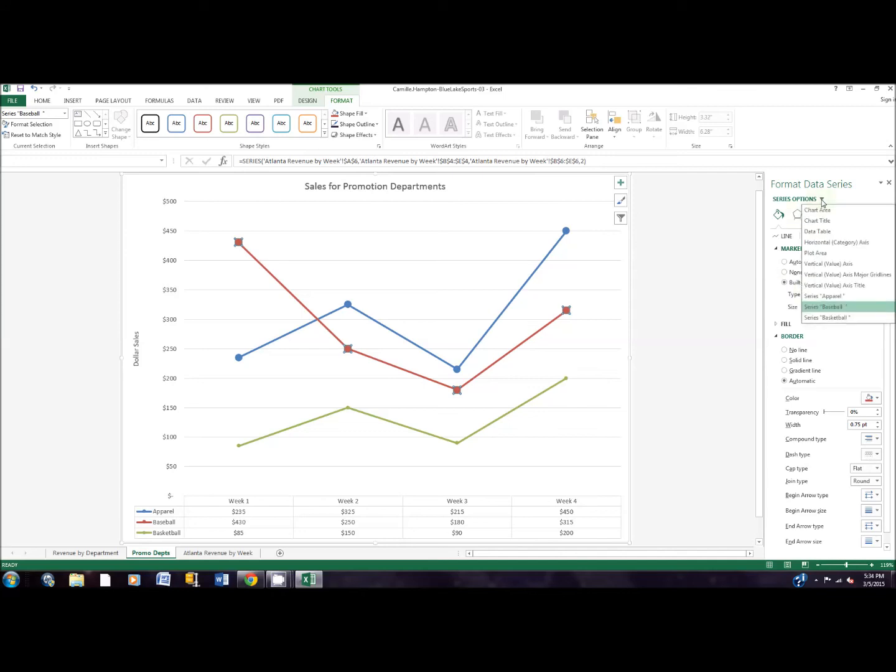
click(831, 315)
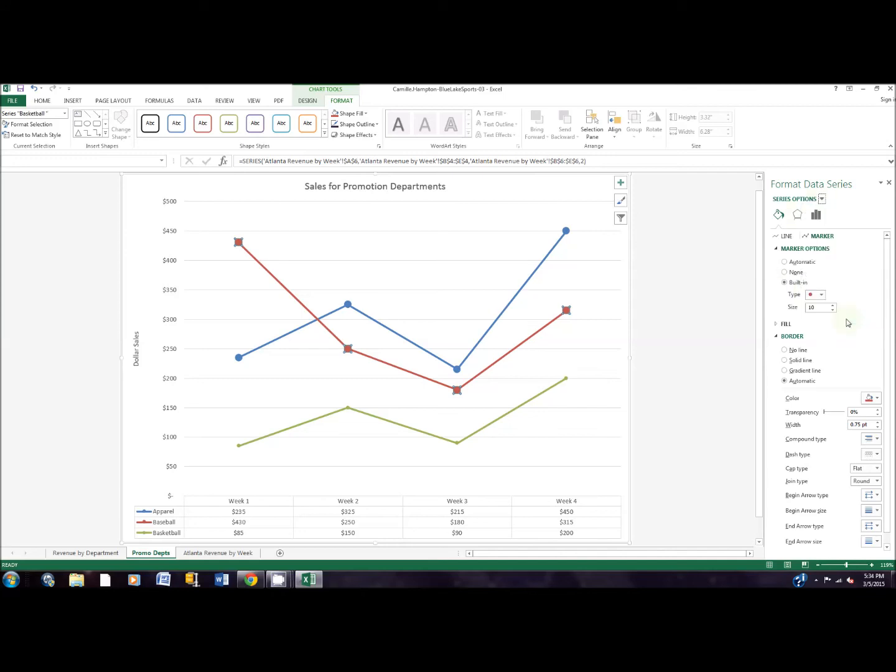
click(785, 282)
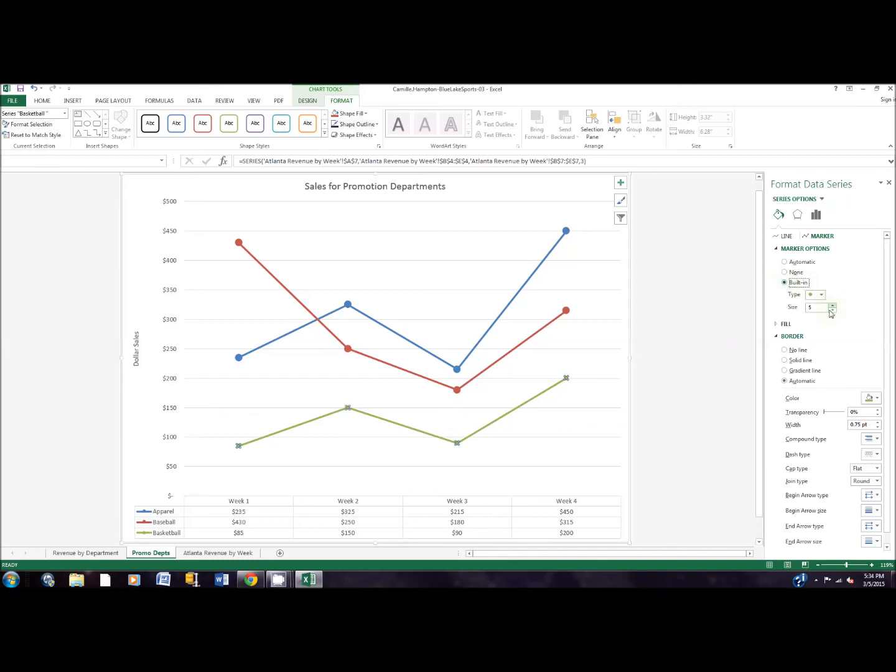
double_click(810, 308)
text(10)
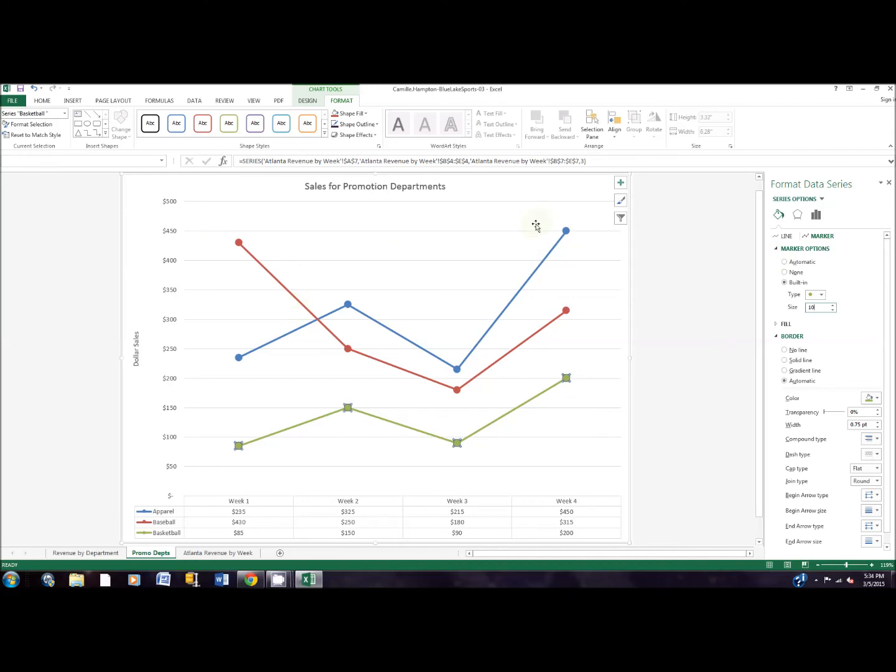
click(888, 183)
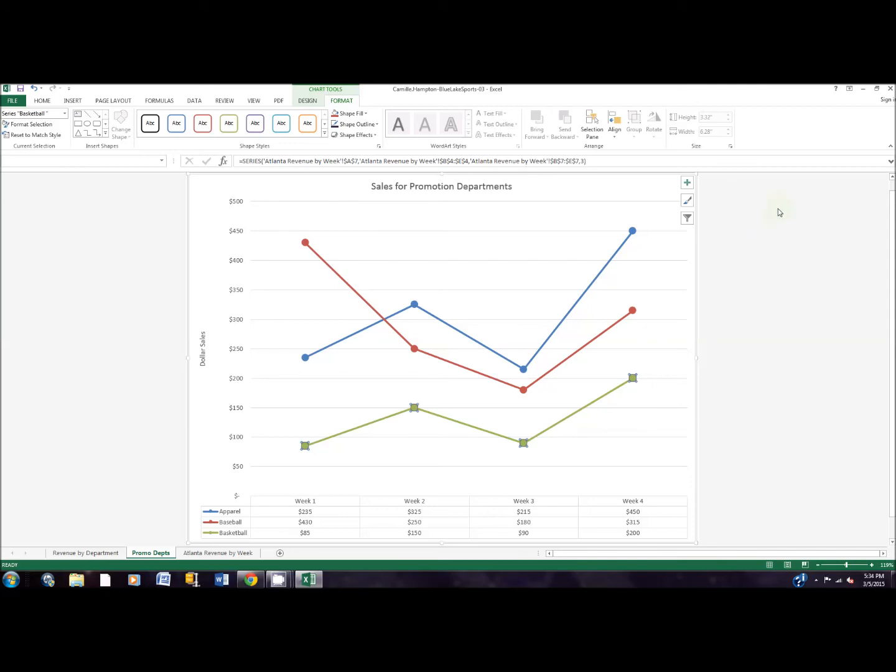
click(567, 218)
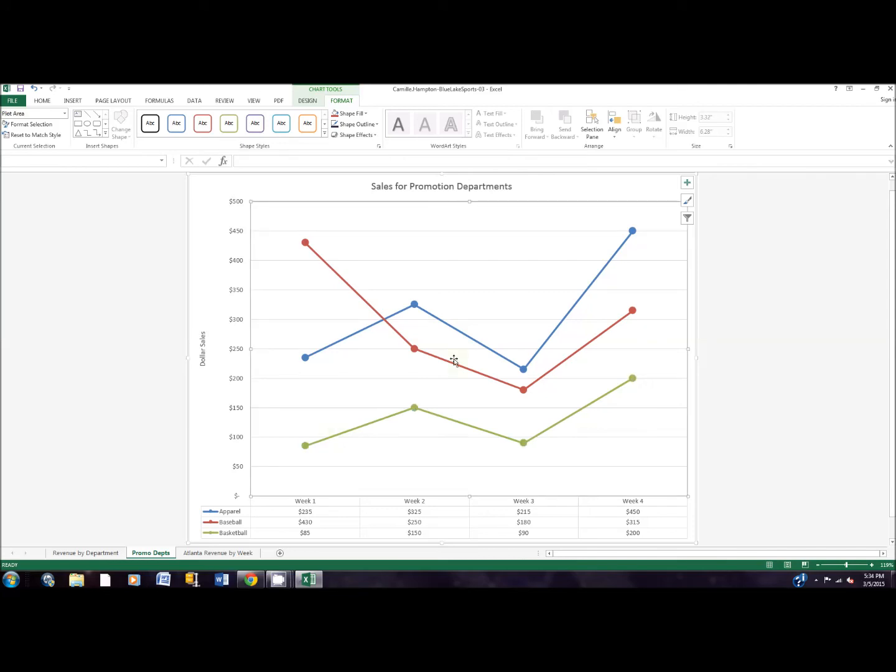
- Insert a blank column before the Total column on the Atlanta Revenue by Week sheet
click(249, 553)
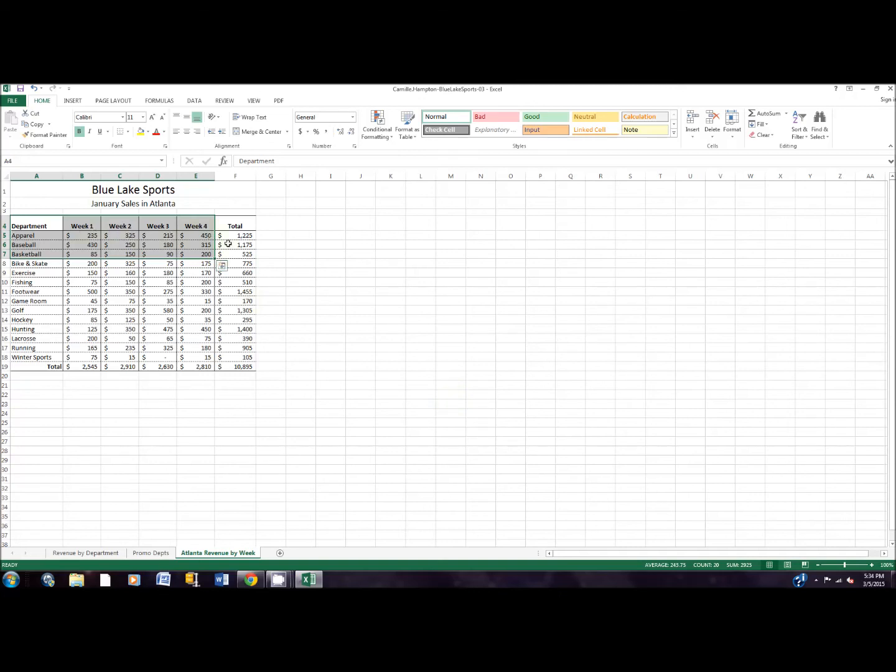
click(234, 177)
right_click(235, 179)
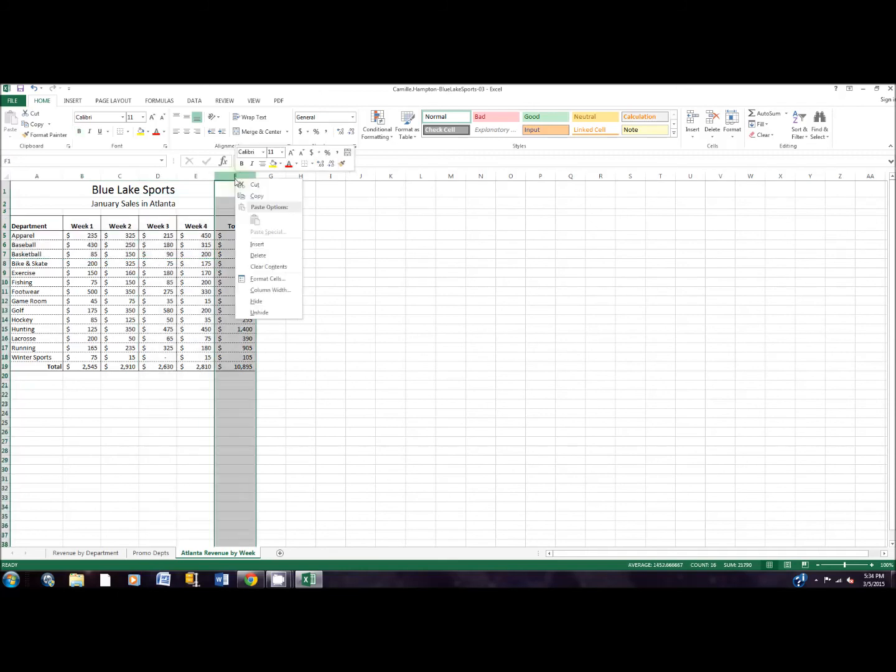
click(254, 243)
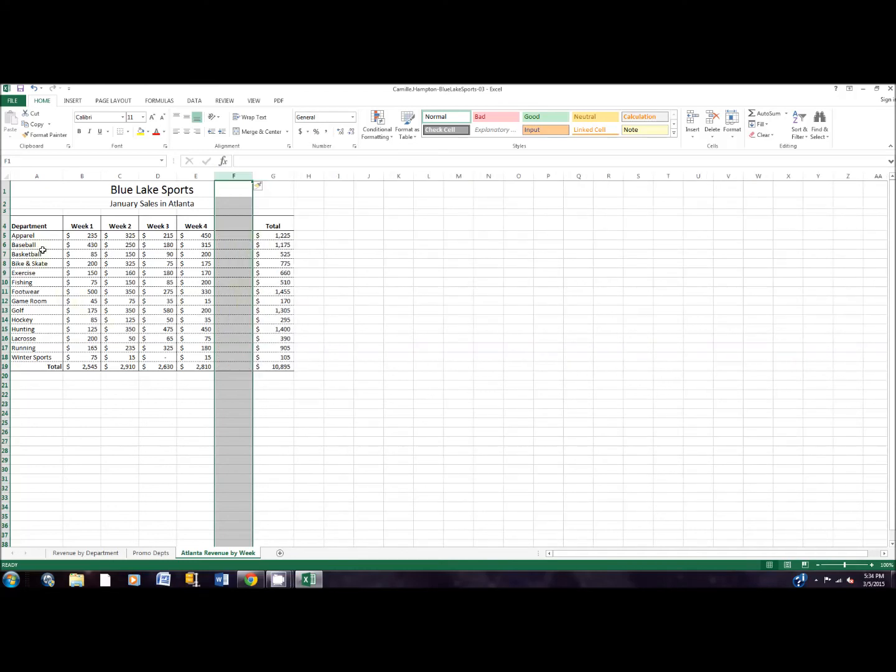
- Create line sparklines in F5:F18 from the weekly sales data in B5:E18
click(85, 263)
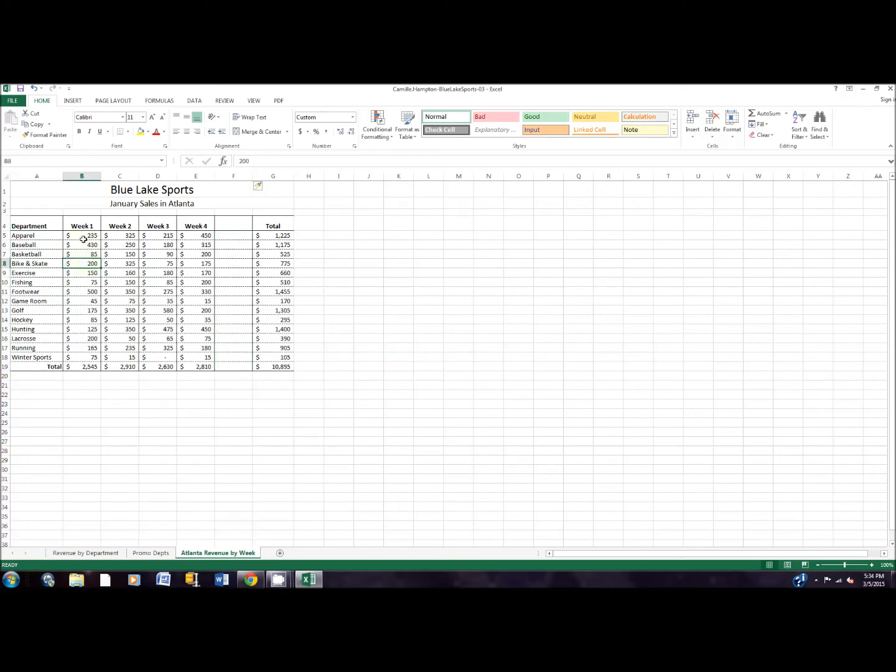
drag(85, 235, 199, 357)
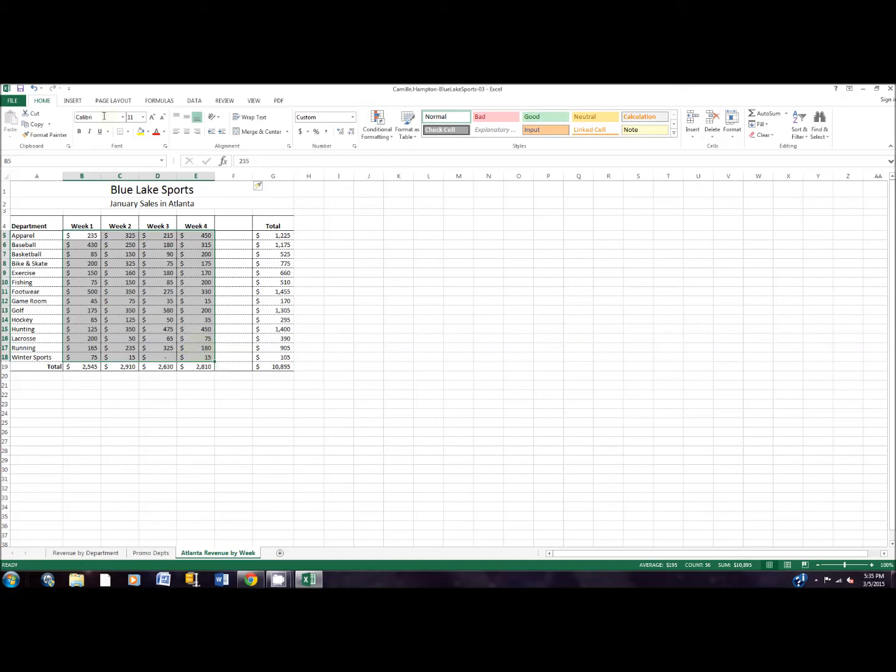
click(74, 101)
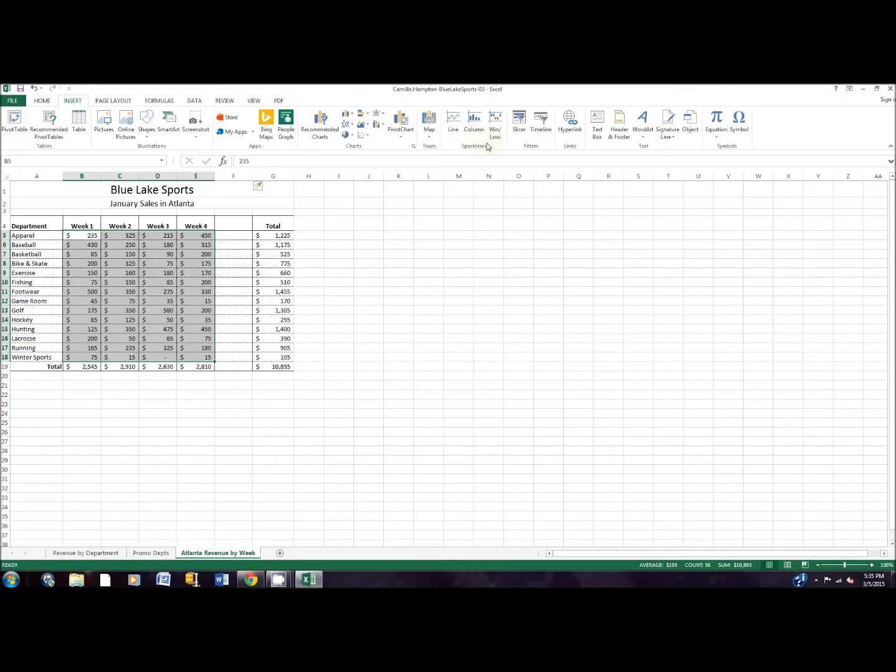
click(454, 125)
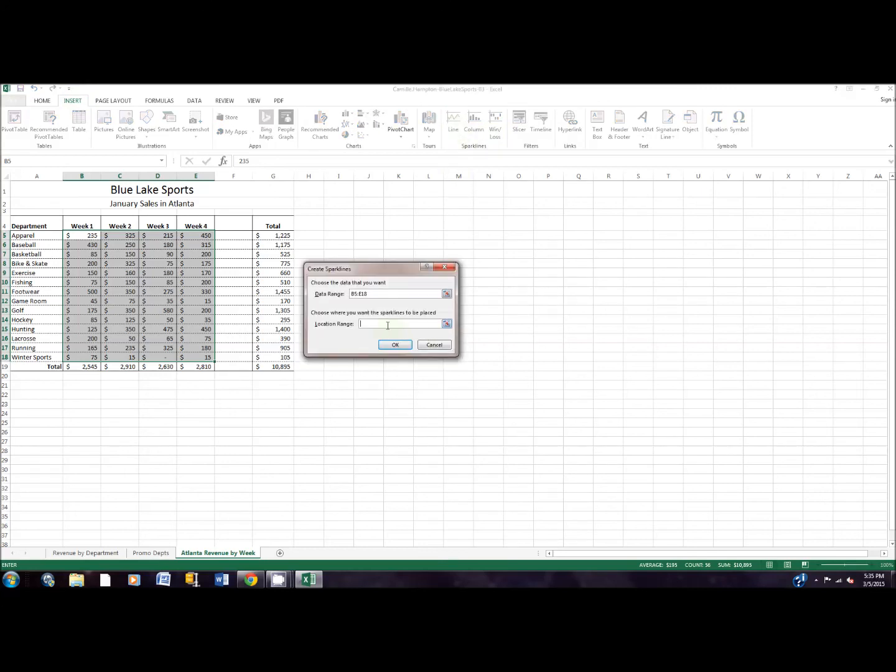
drag(238, 236, 240, 357)
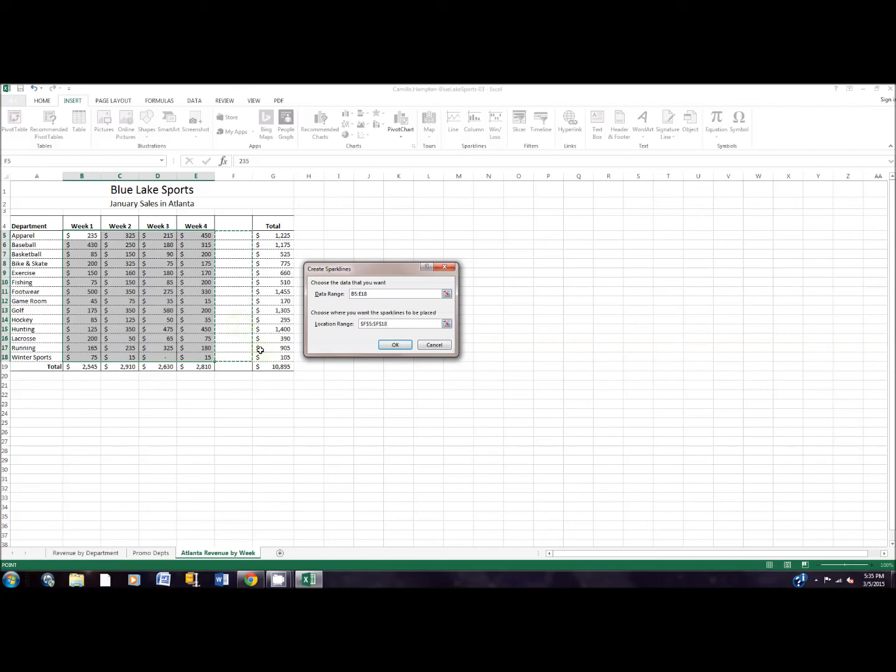
click(403, 345)
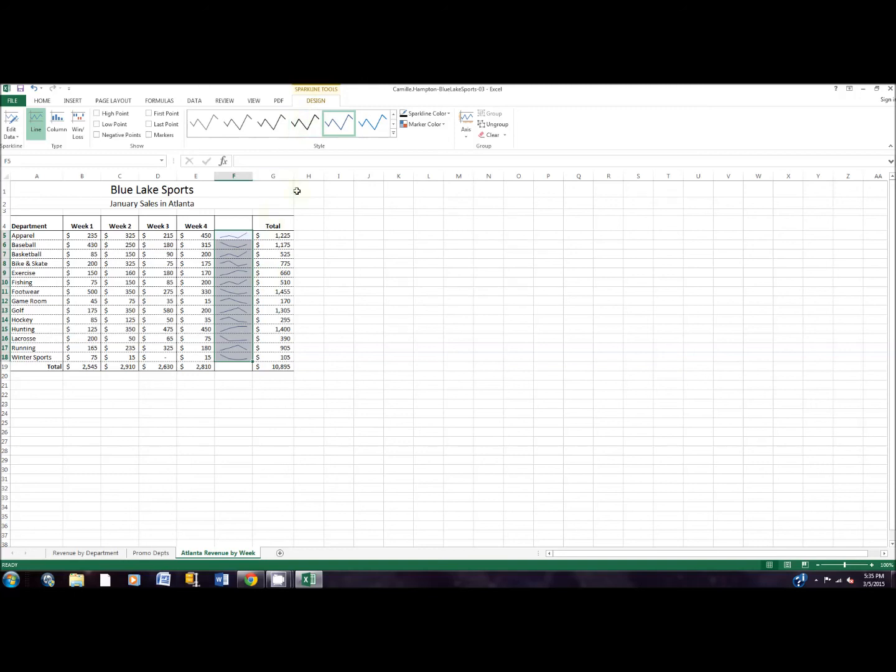
- Set the height of sparkline rows 5 to 18 to 24 and the width of column F to 35
click(43, 101)
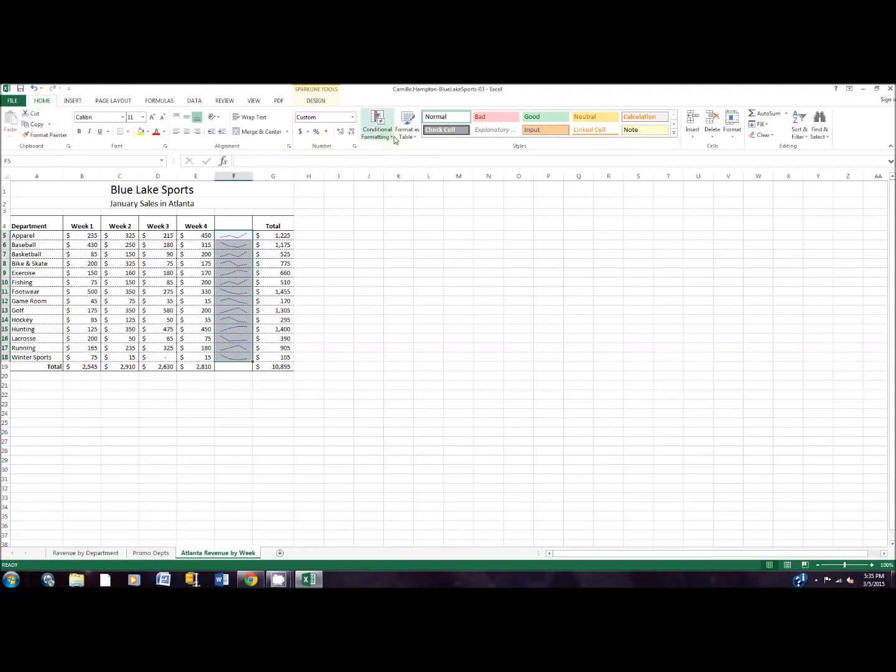
click(739, 137)
click(743, 155)
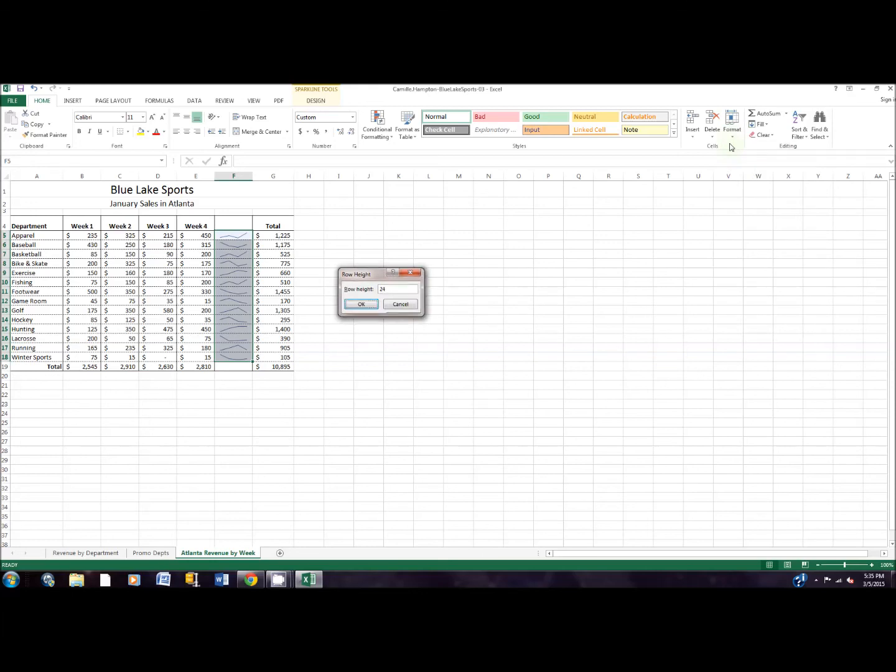
key(Return)
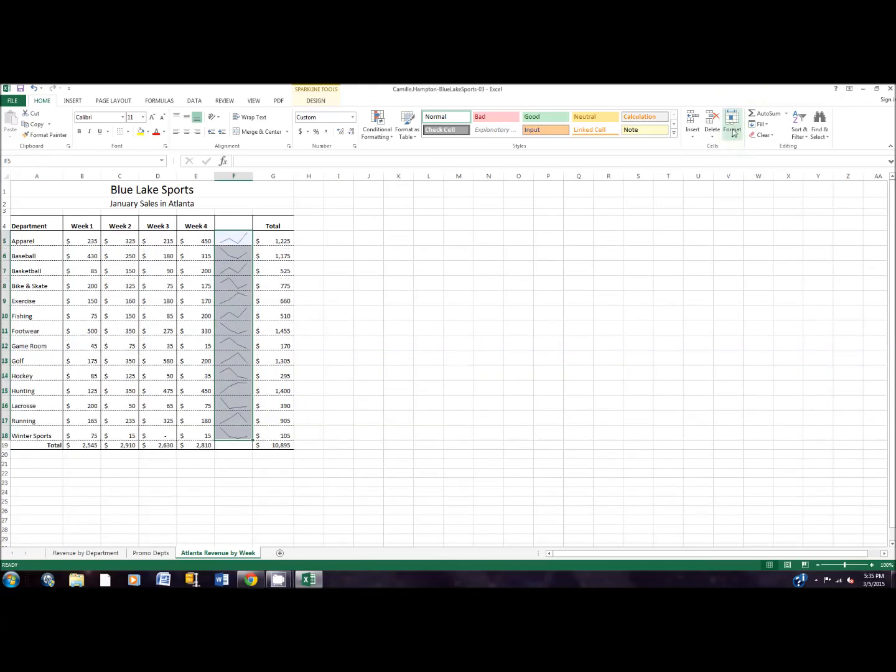
click(733, 135)
click(740, 181)
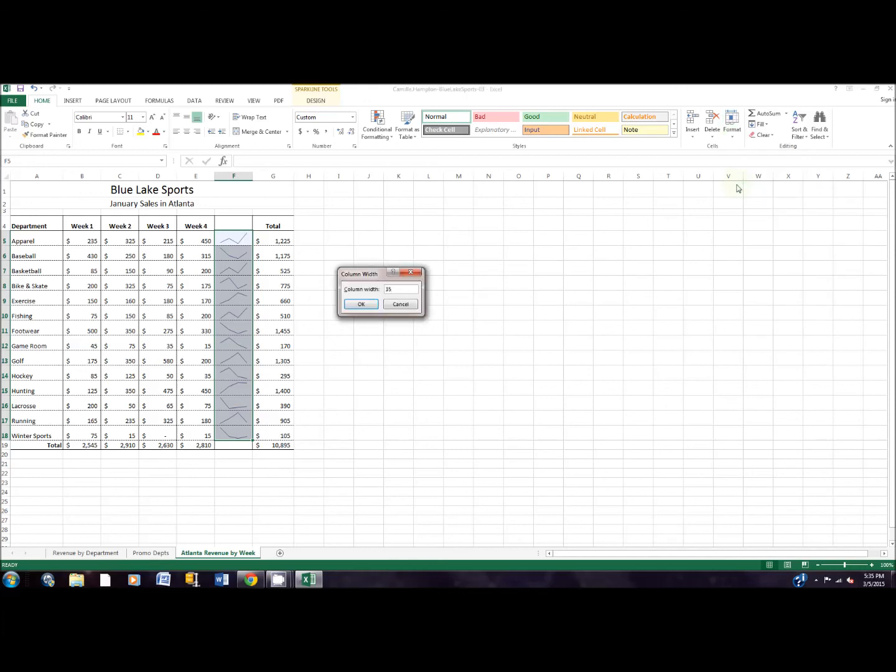
key(Return)
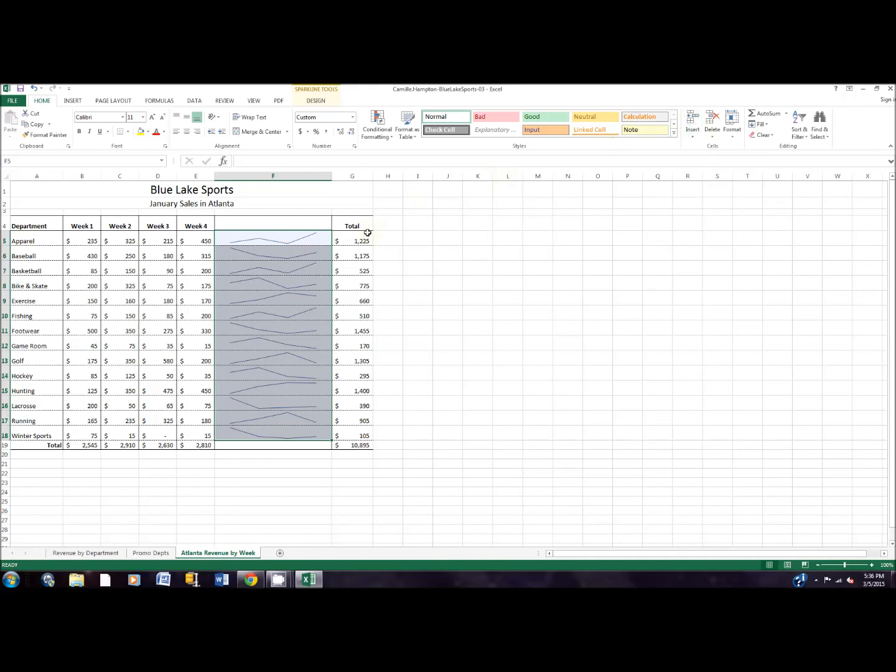
- Show markers on the sparklines in F5:F18 and set the sparkline color to black
click(317, 102)
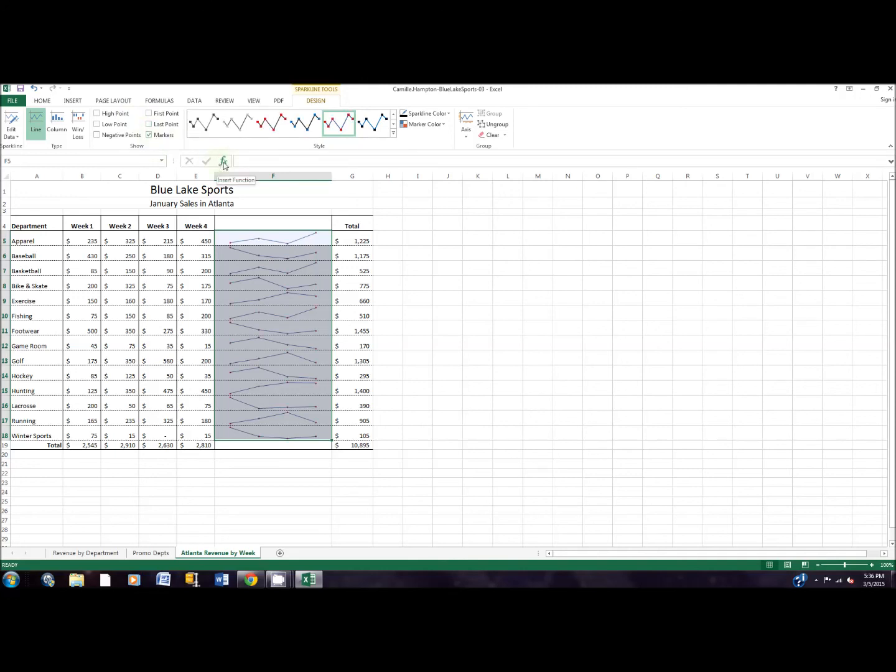
click(448, 116)
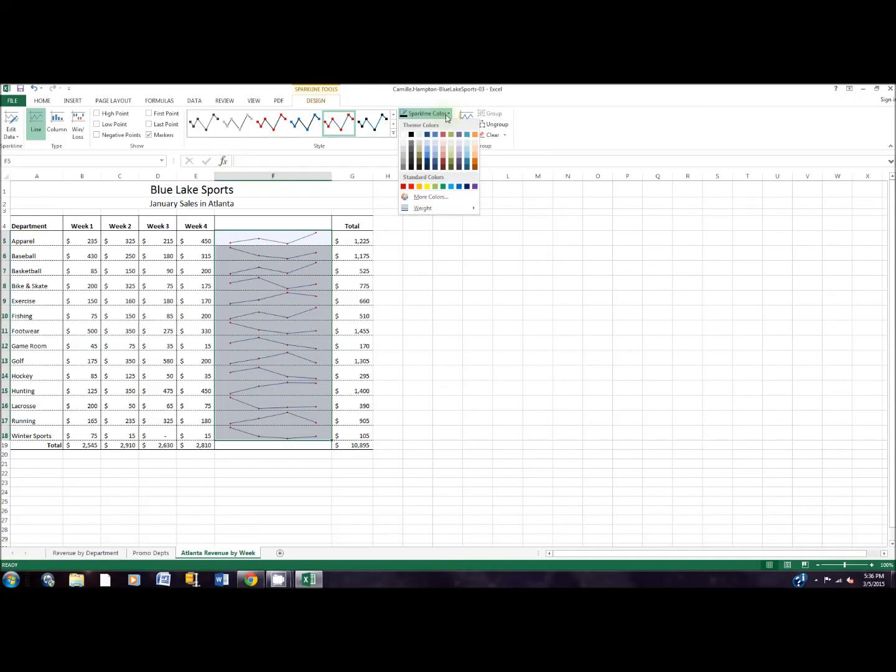
click(412, 136)
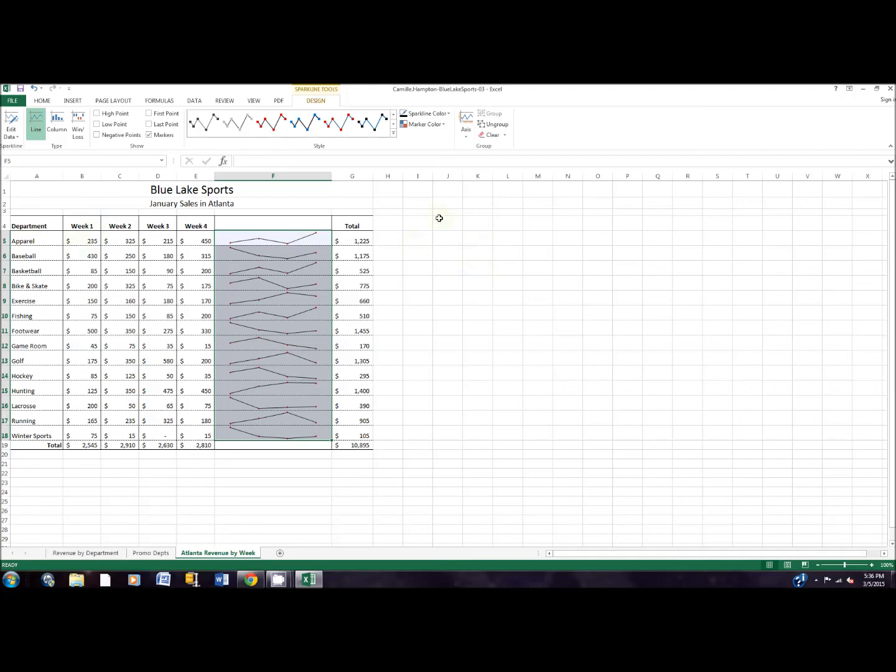
click(426, 249)
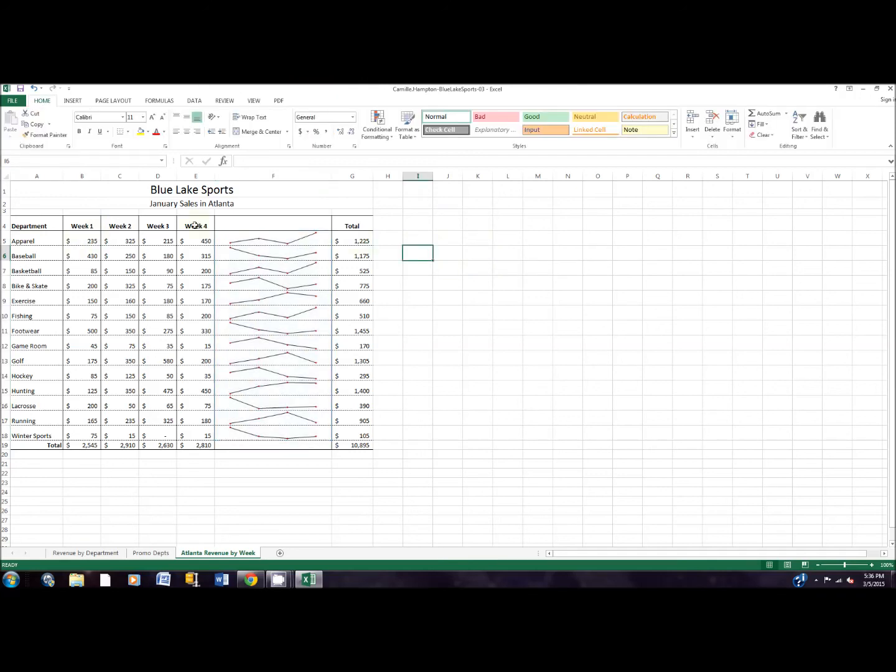
- Set the page orientation of the Atlanta Revenue by Week sheet to landscape
click(115, 102)
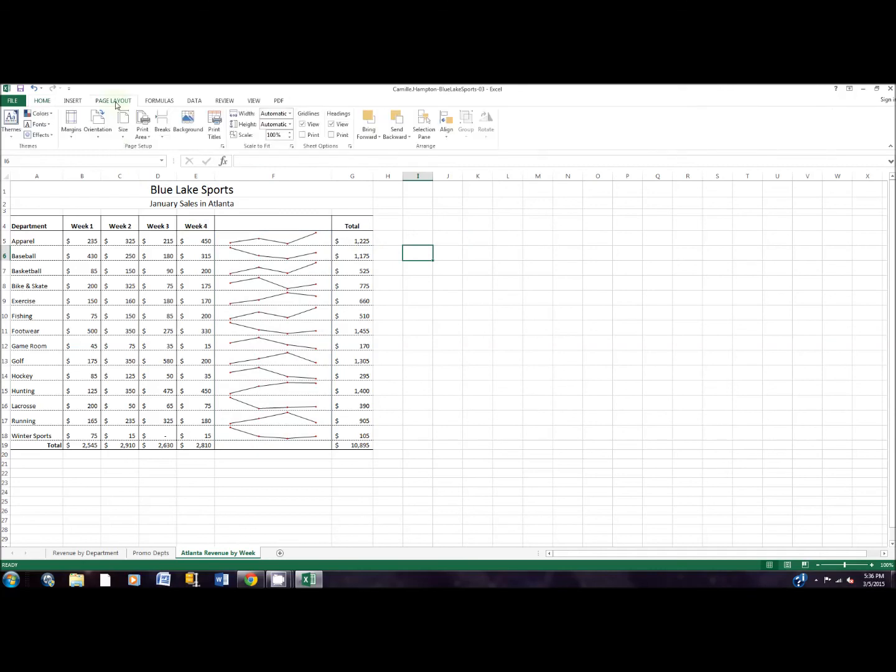
click(97, 132)
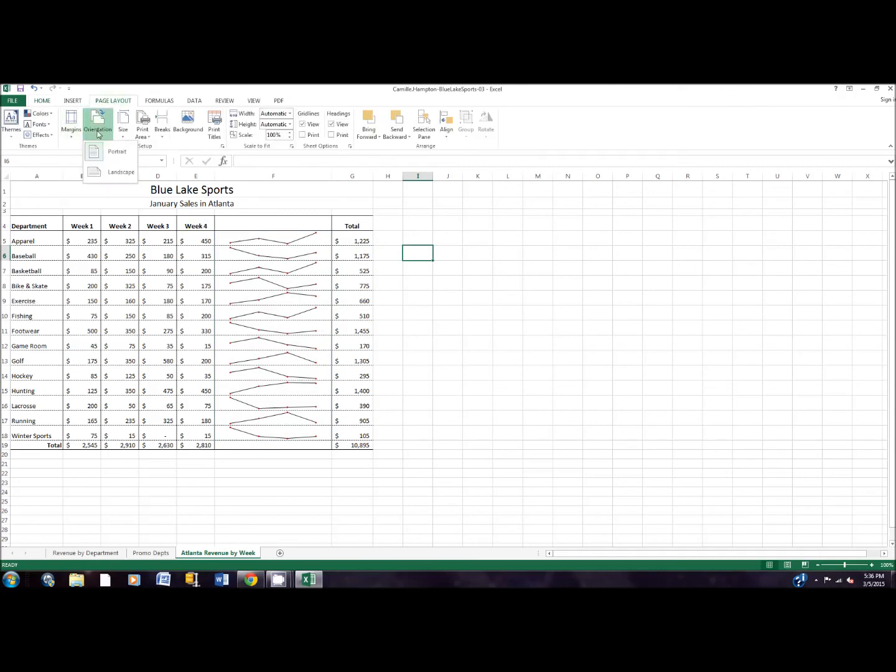
click(106, 176)
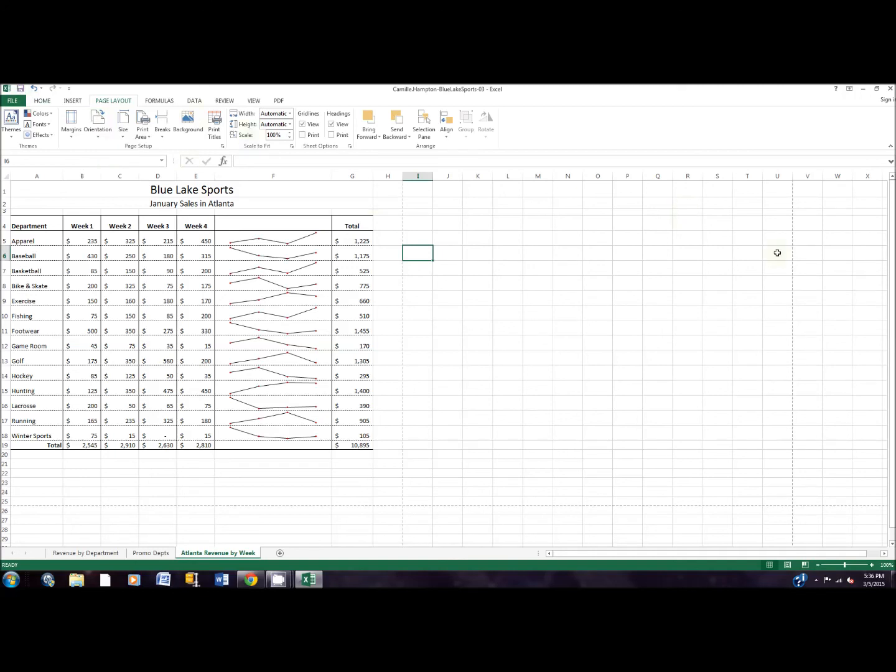
click(278, 580)
click(330, 520)
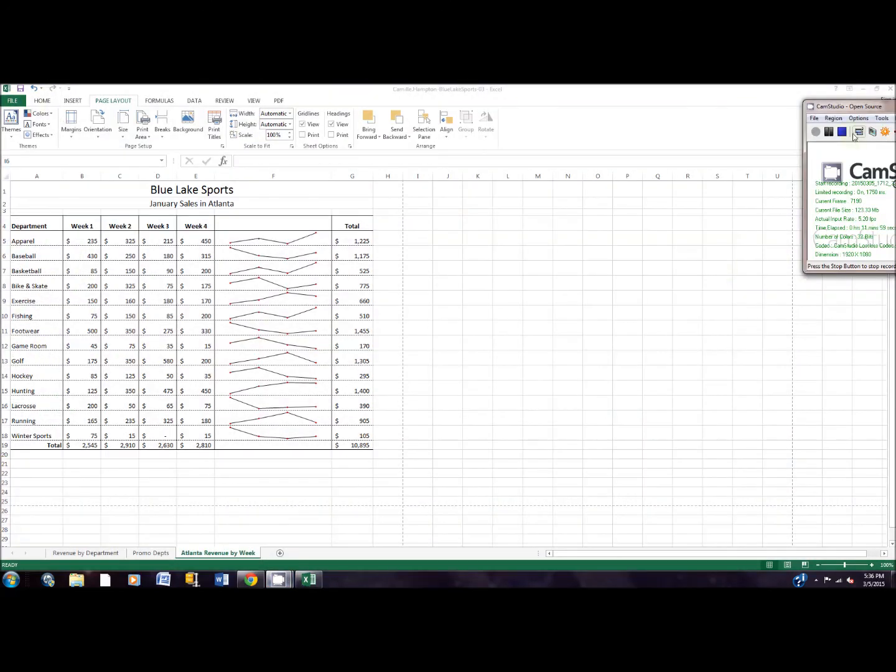